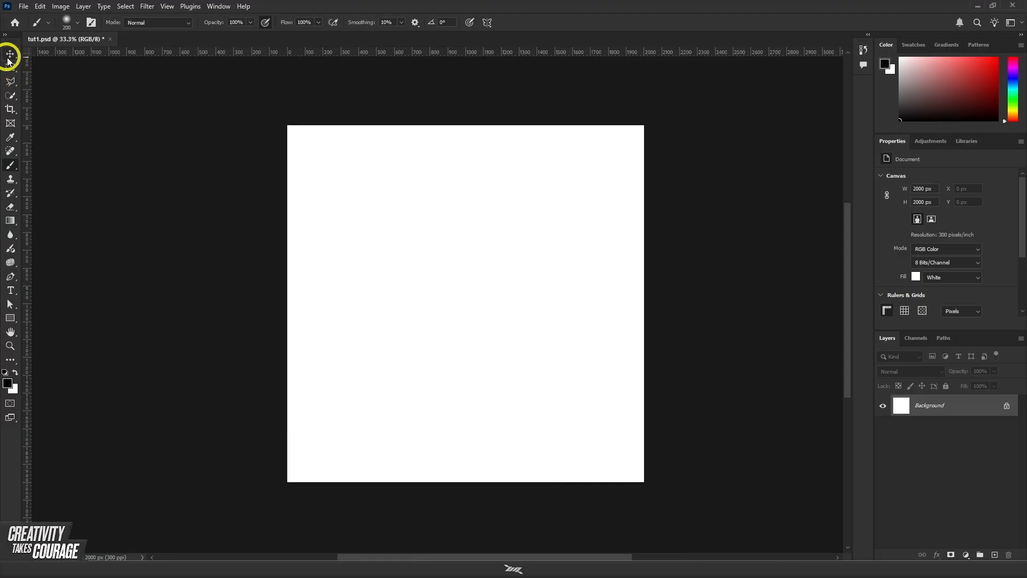
Step: Draw an elliptical marquee selection across the middle of the canvas and deselect it
mouse_move(7, 59)
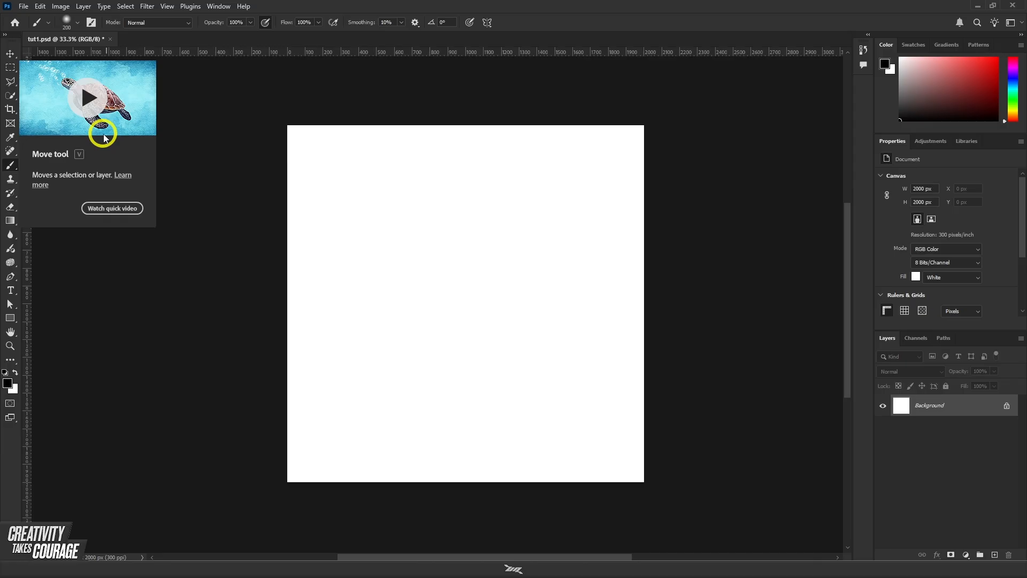
left_click(12, 68)
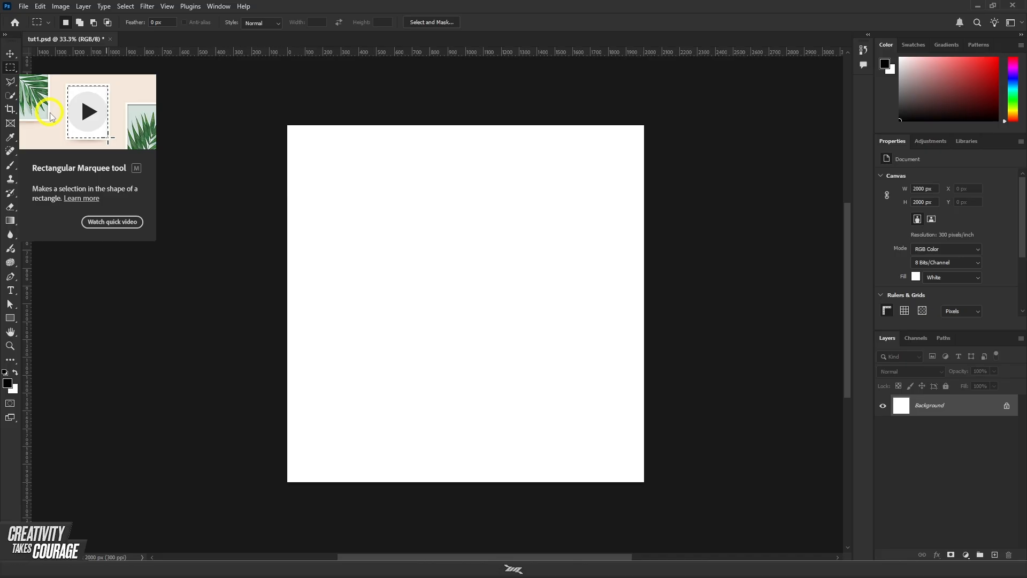
right_click(11, 69)
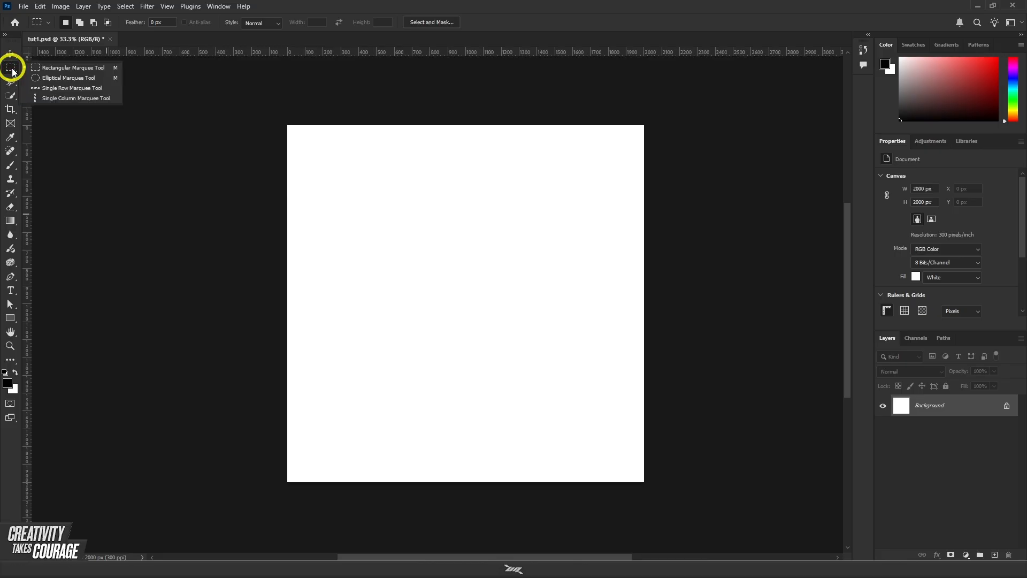
left_click(47, 80)
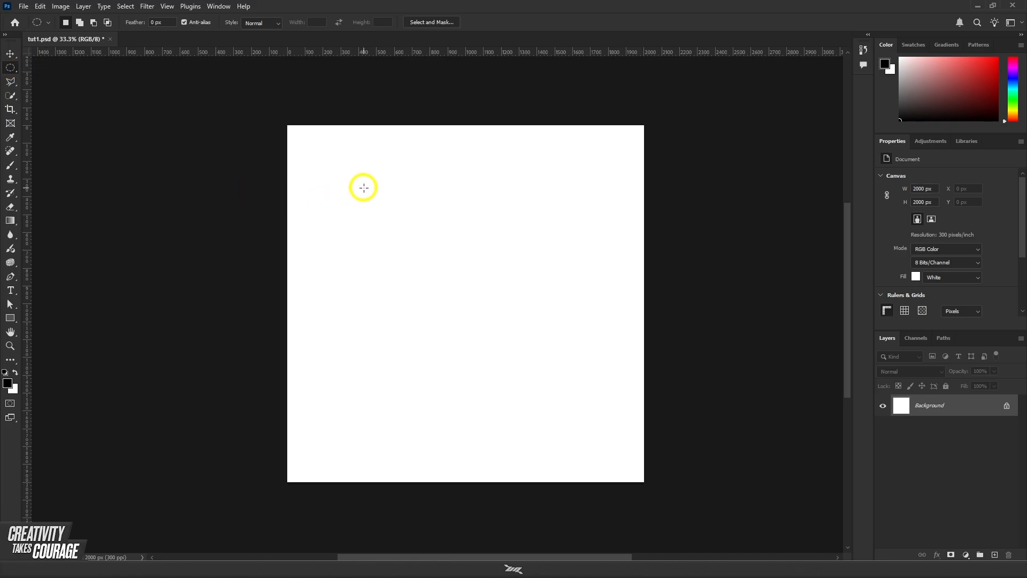
left_click_drag(363, 188, 581, 391)
key("ctrl+d")
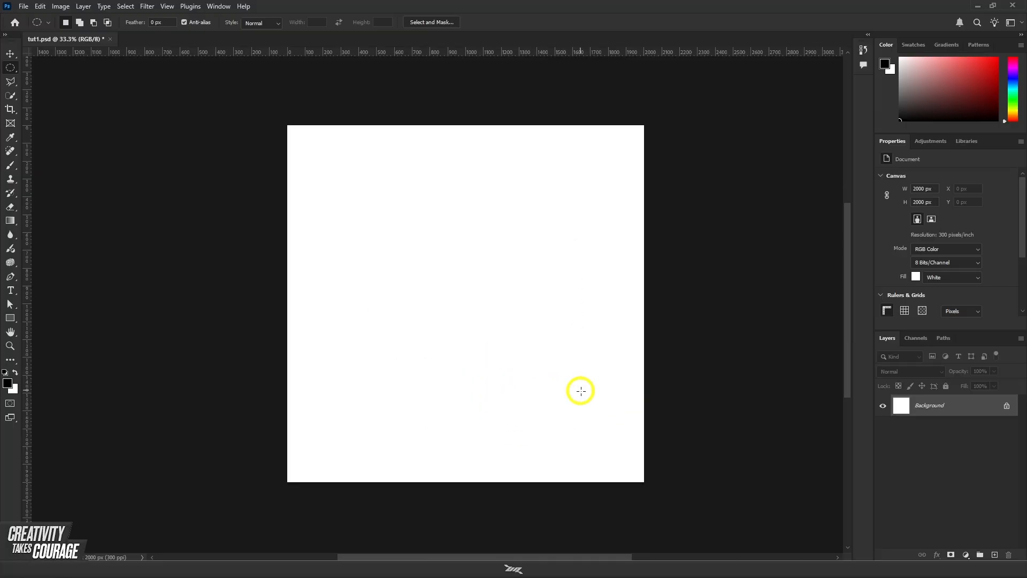
key("ctrl+z")
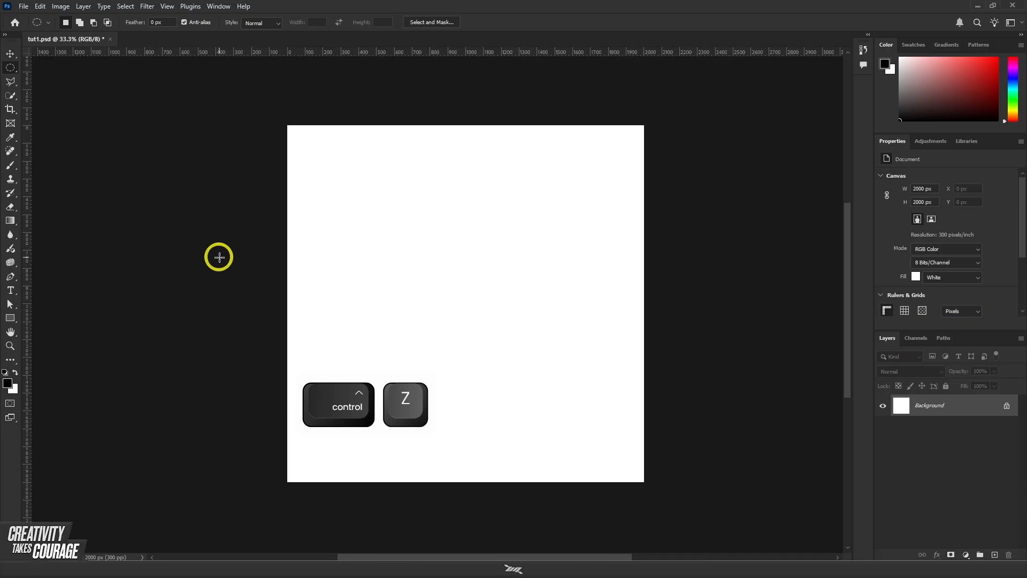
right_click(11, 68)
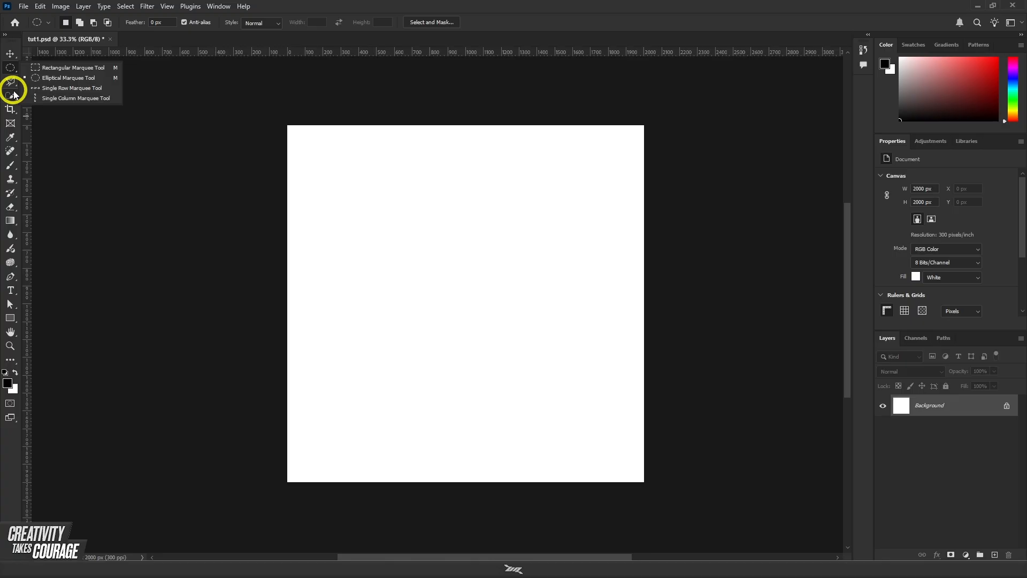
left_click(14, 93)
left_click(14, 83)
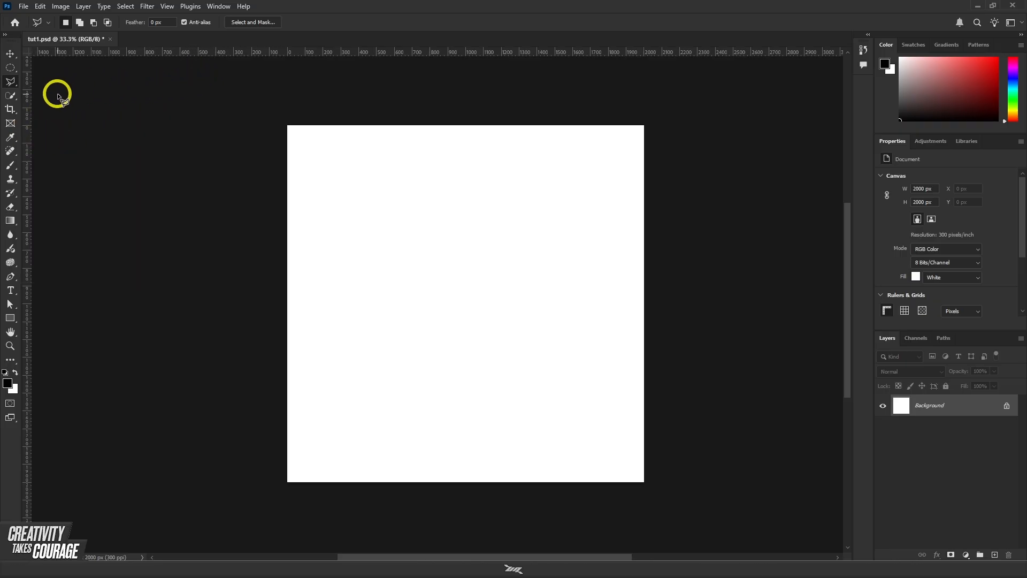
left_click(12, 55)
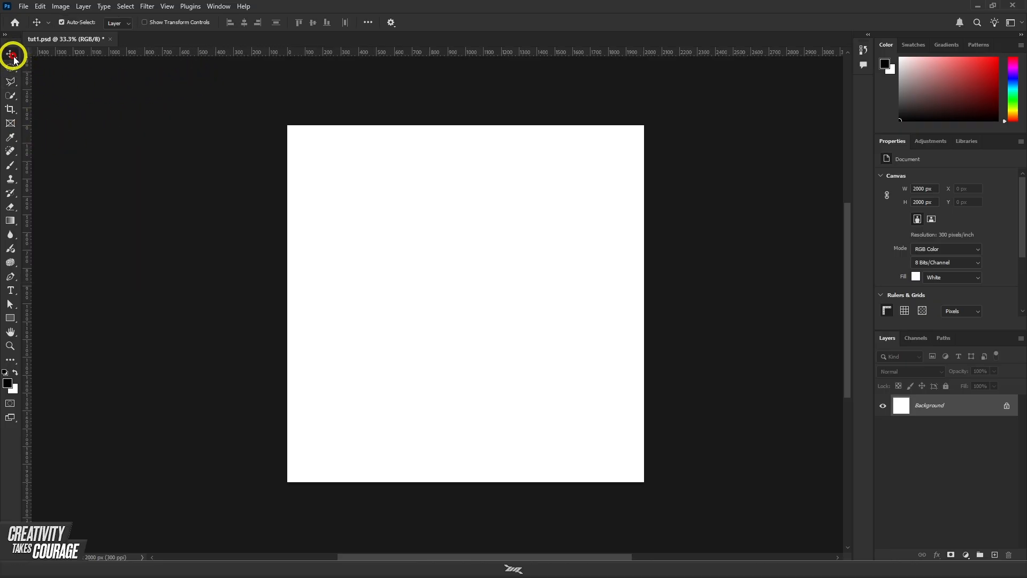
left_click(11, 67)
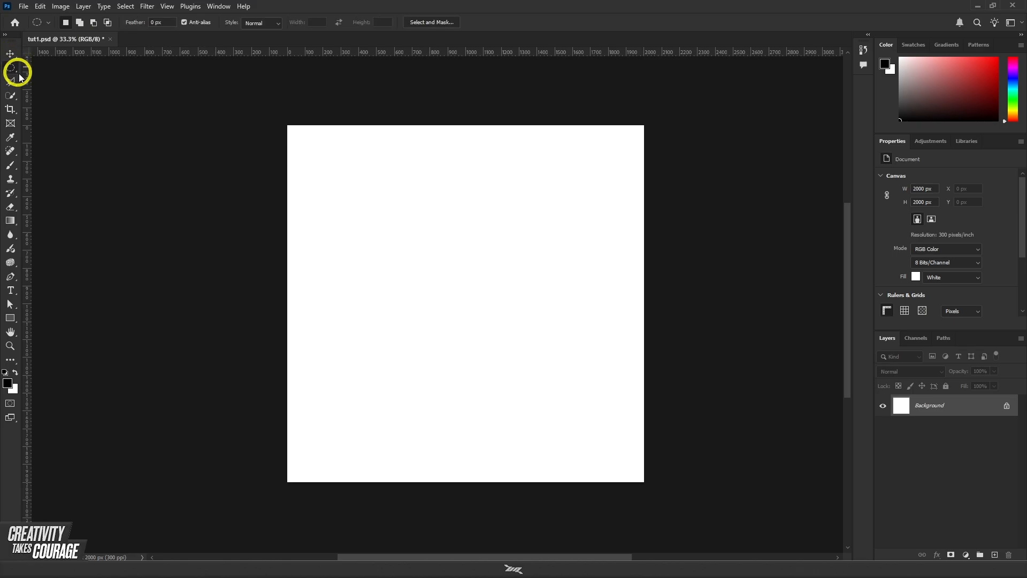
left_click(10, 84)
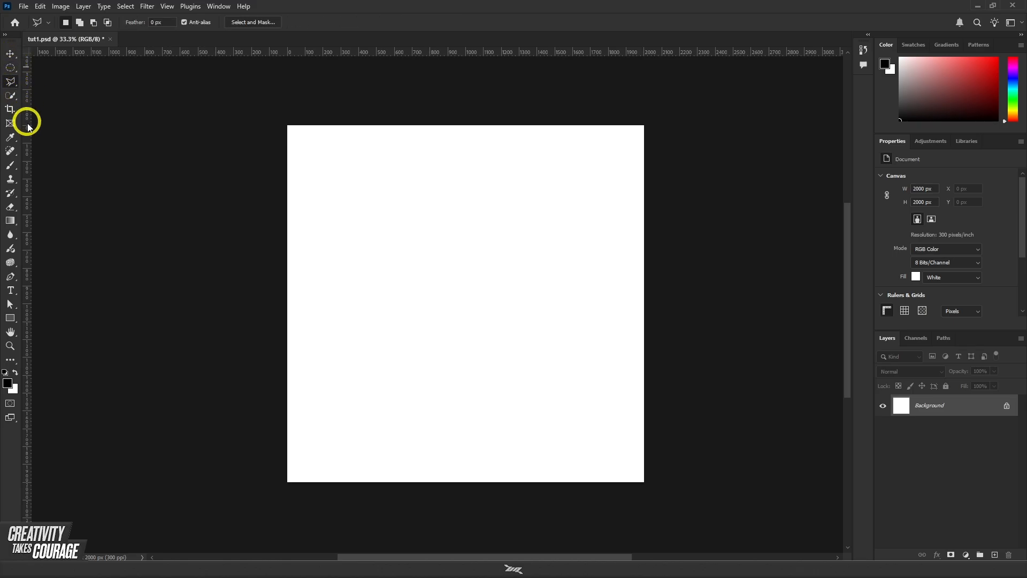
Step: Try extending the 16 : 9 crop frame past the canvas sides, cancel the crop and return to the Move tool
left_click(10, 109)
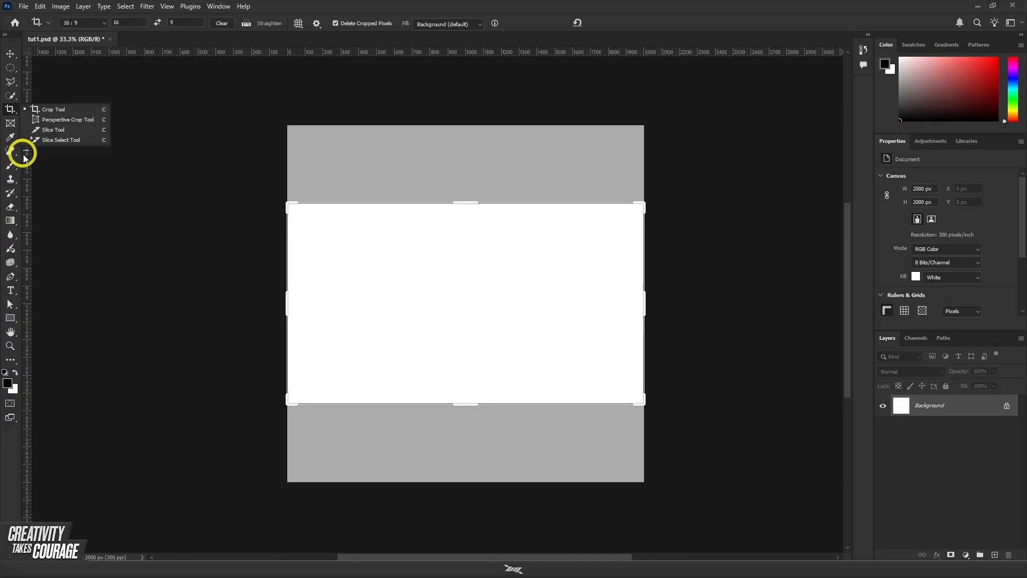
left_click(468, 199)
left_click_drag(469, 199, 465, 162)
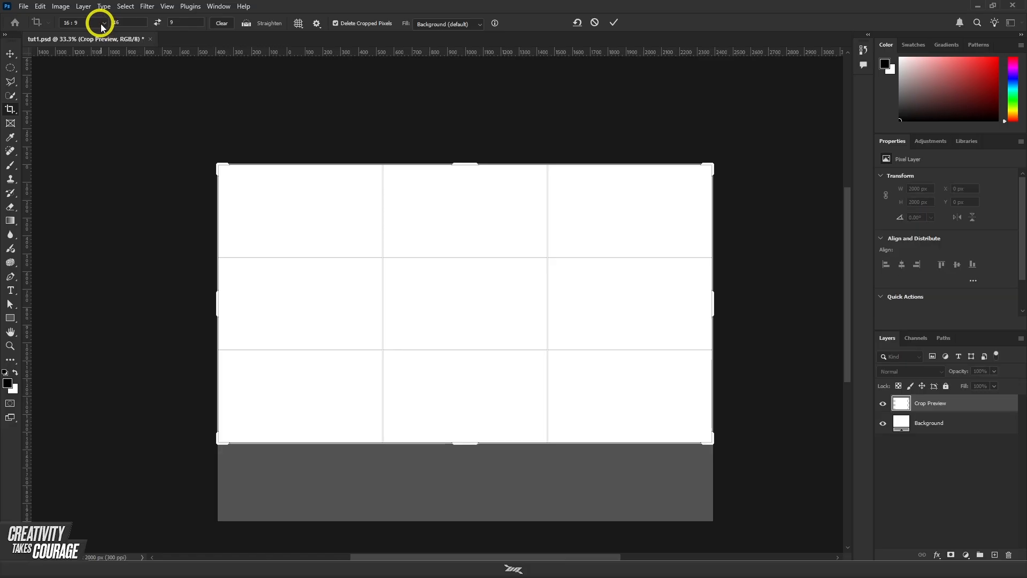
left_click(102, 24)
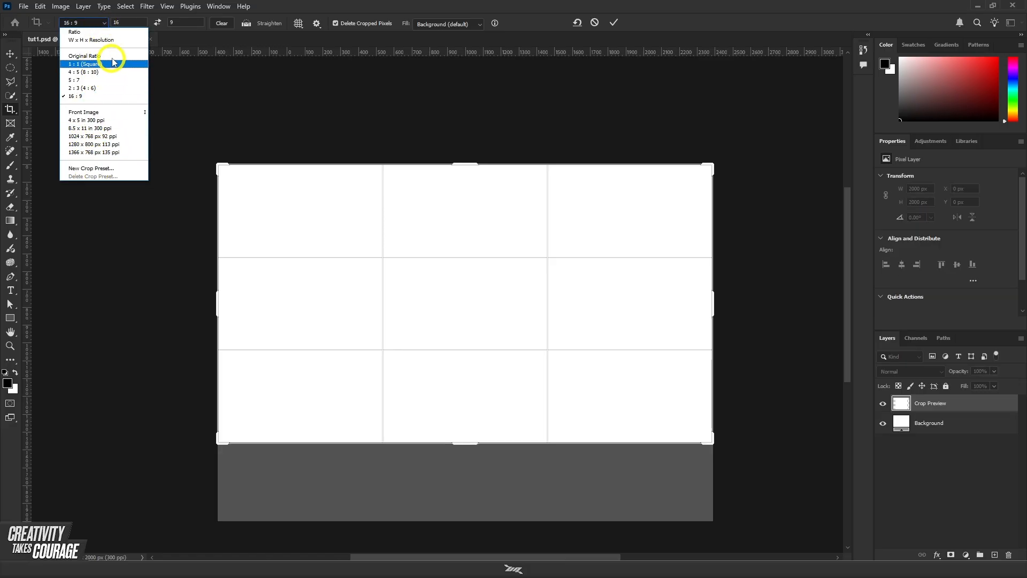
left_click(187, 18)
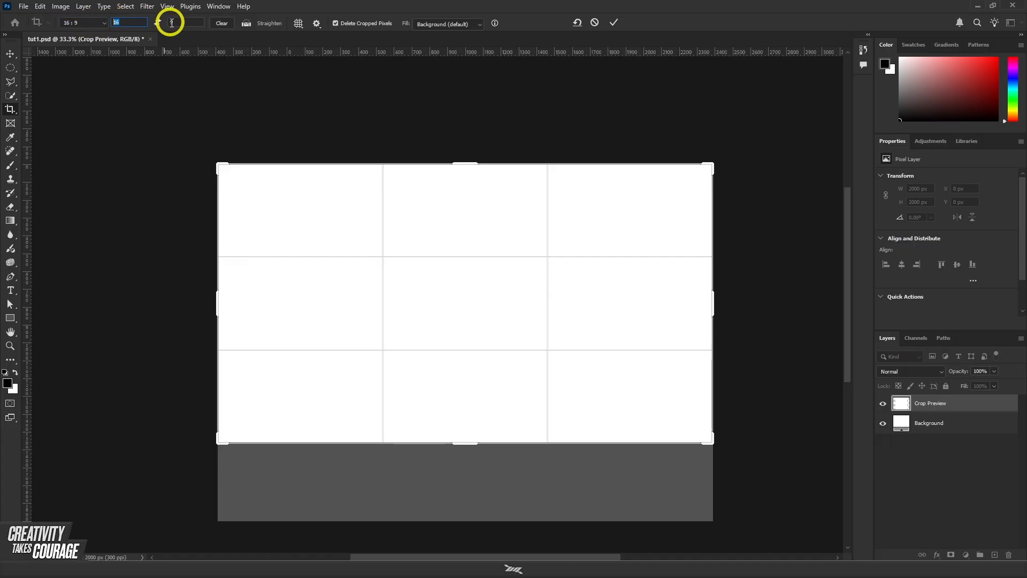
left_click(174, 23)
left_click(88, 23)
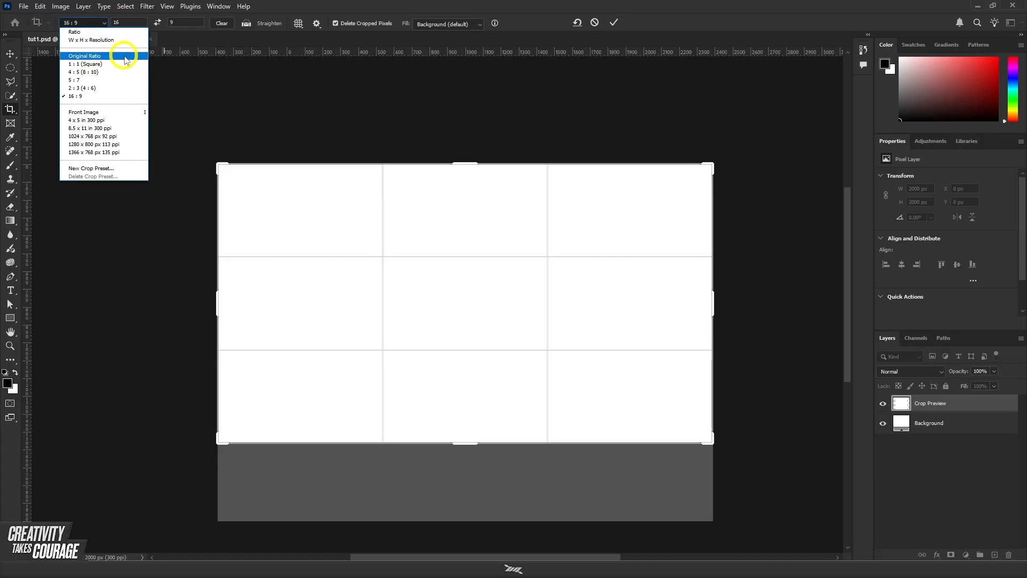
left_click(583, 24)
left_click(594, 23)
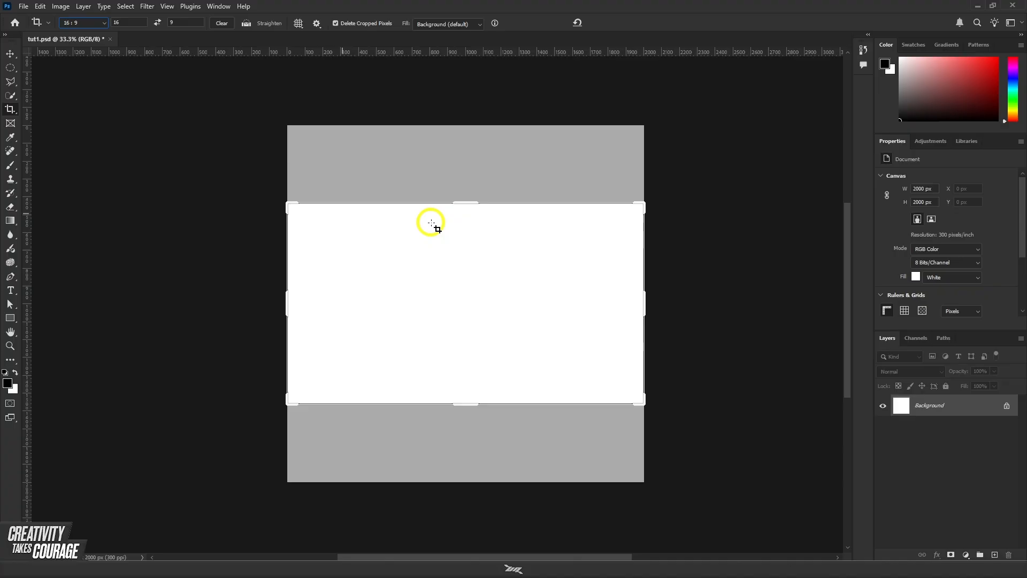
key("v")
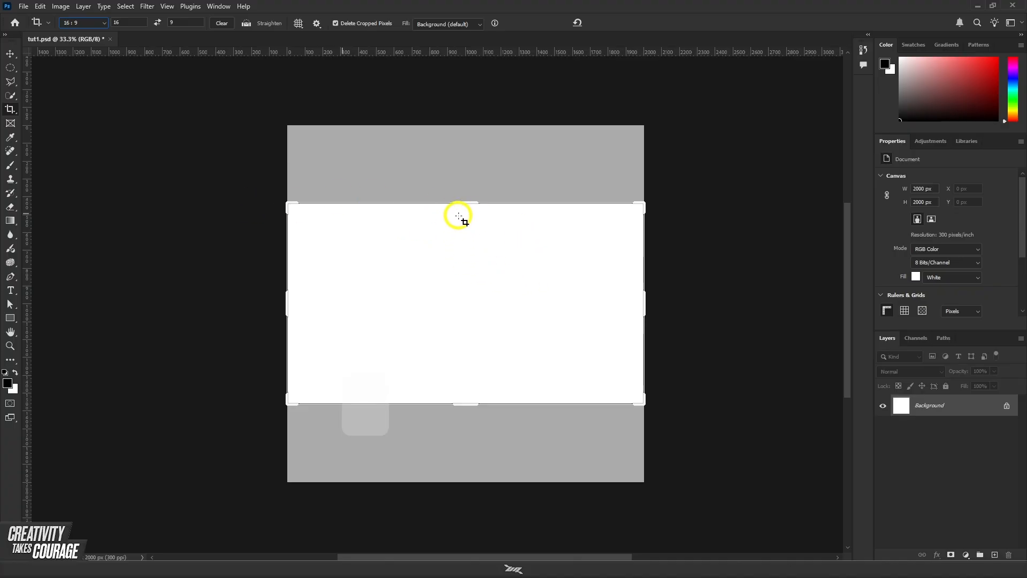
left_click(12, 57)
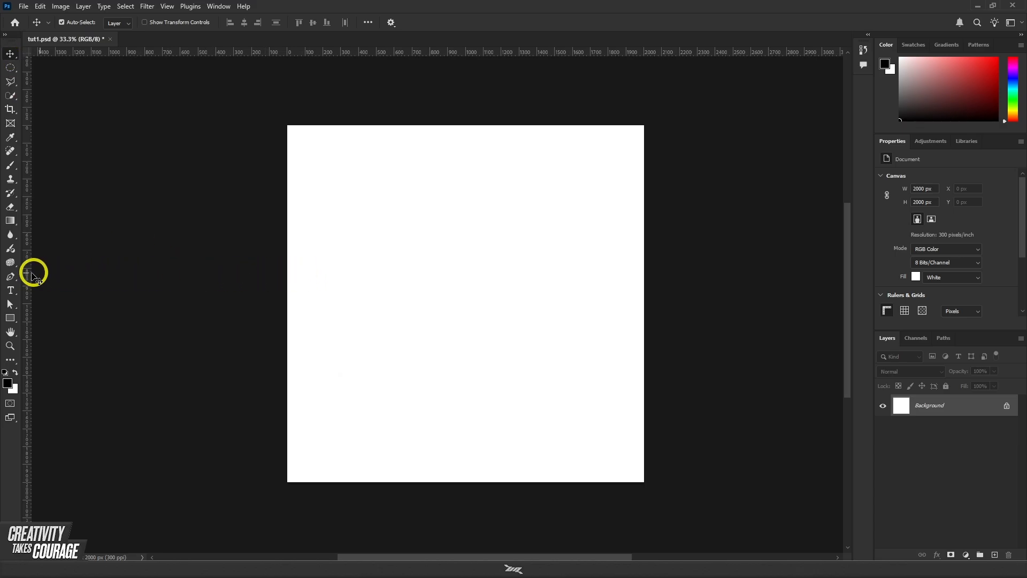
Step: Paint a soft black zigzag in the middle of the Background layer with the Brush tool and undo it
left_click(10, 166)
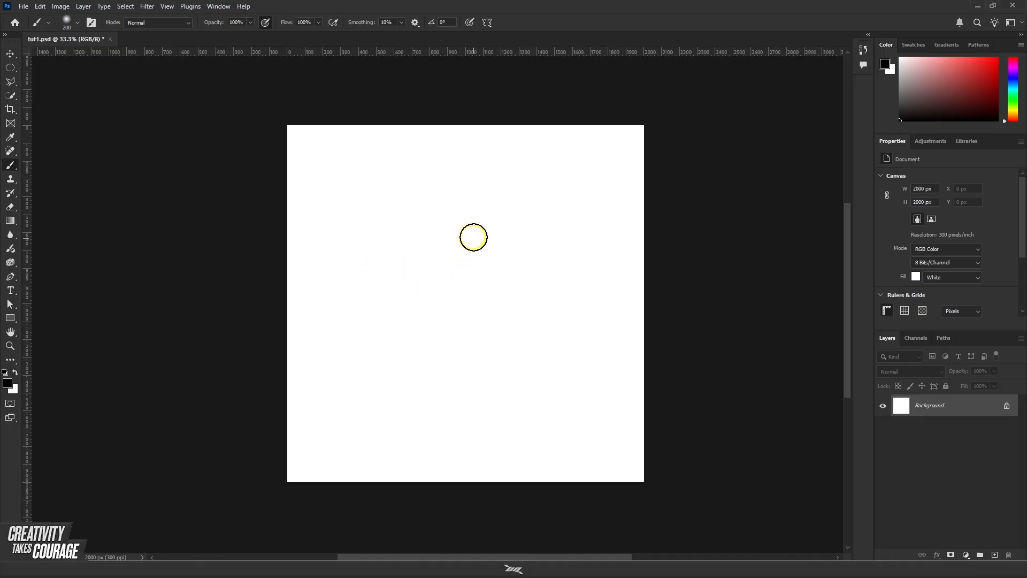
mouse_move(473, 237)
left_mouse_down()
mouse_move(369, 270)
mouse_move(455, 281)
mouse_move(516, 350)
mouse_move(438, 348)
left_mouse_up()
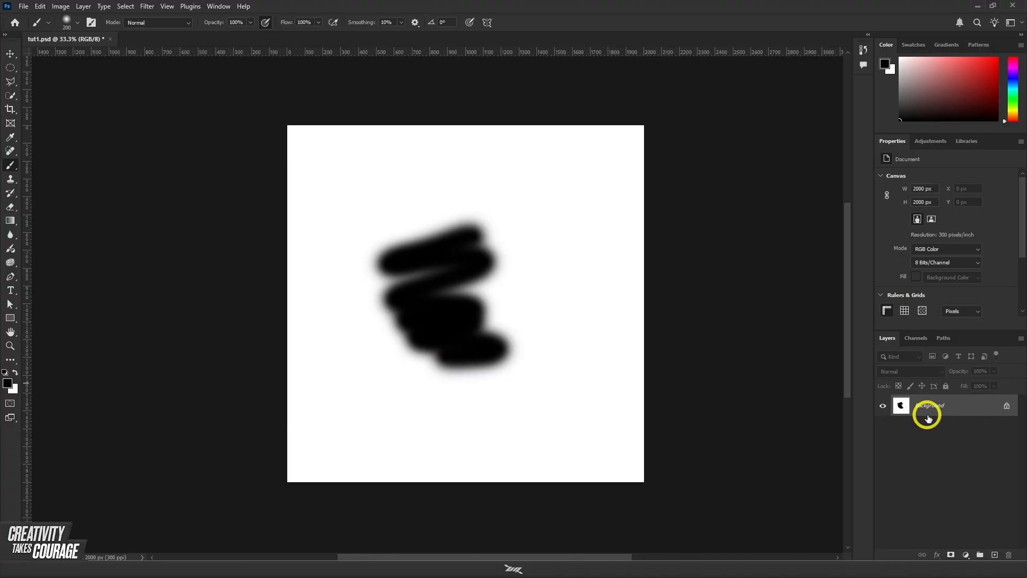
key("ctrl+z")
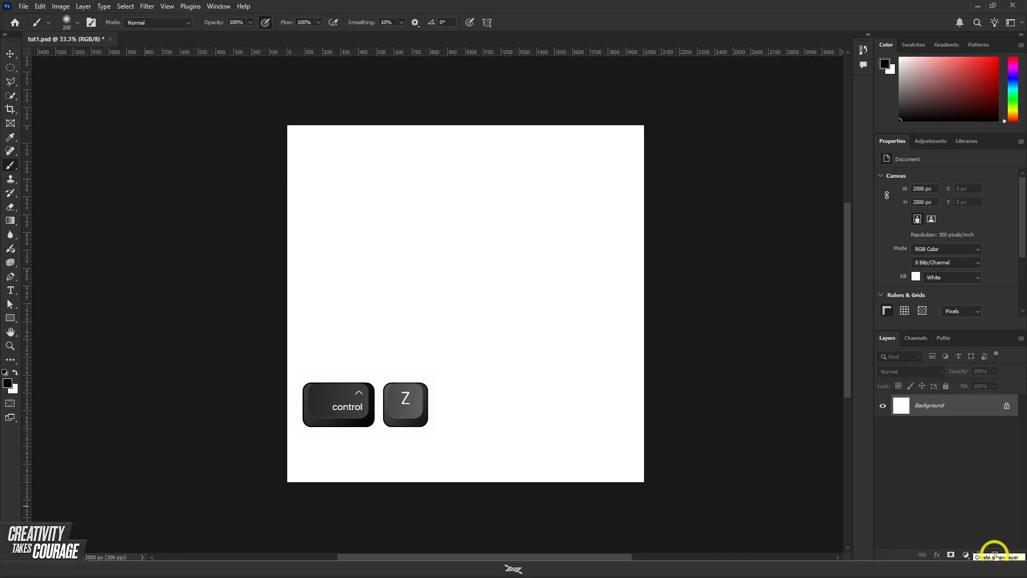
Step: Add a new empty layer above the Background layer
key("F1")
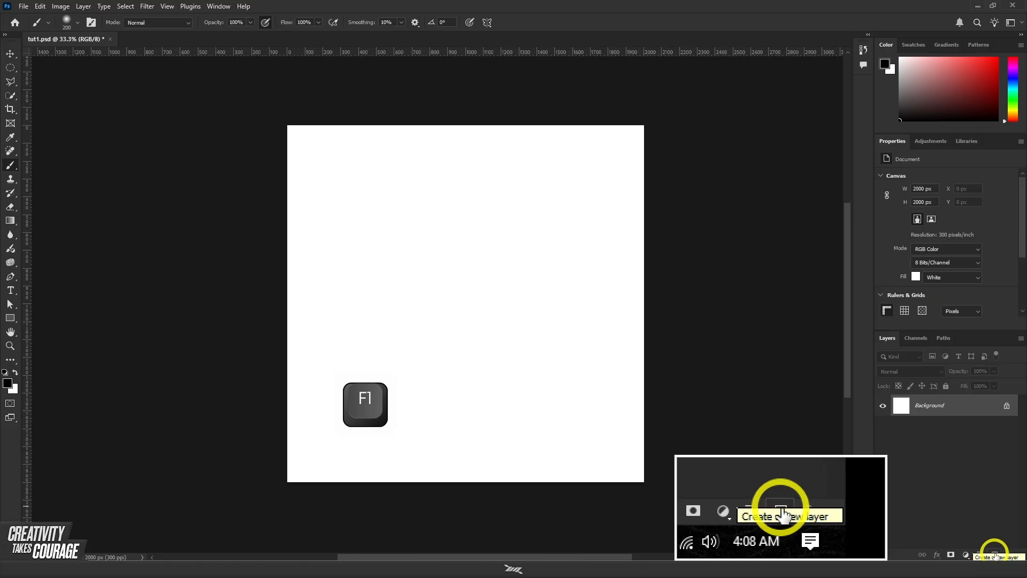
left_click(995, 556)
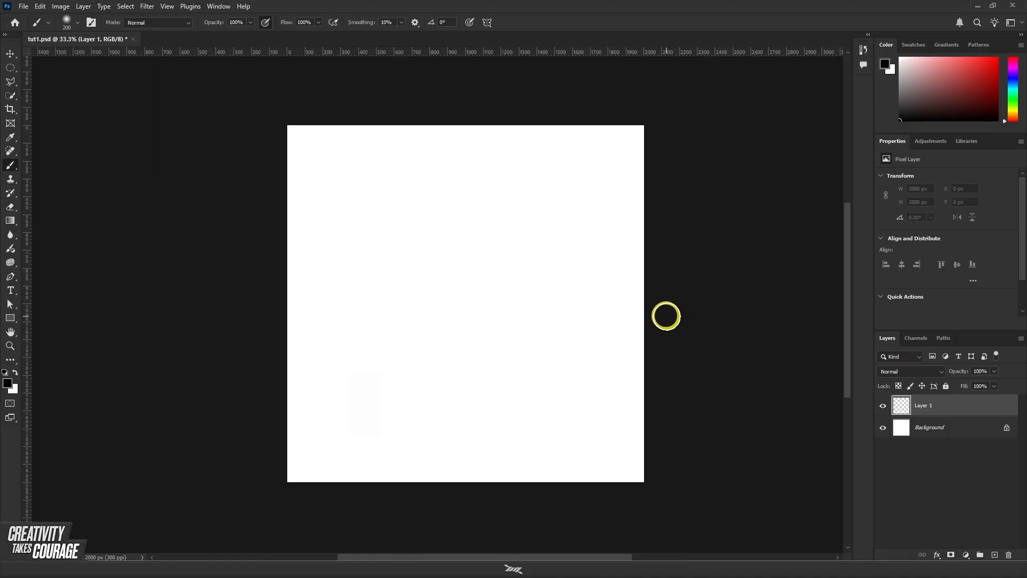
key("F1")
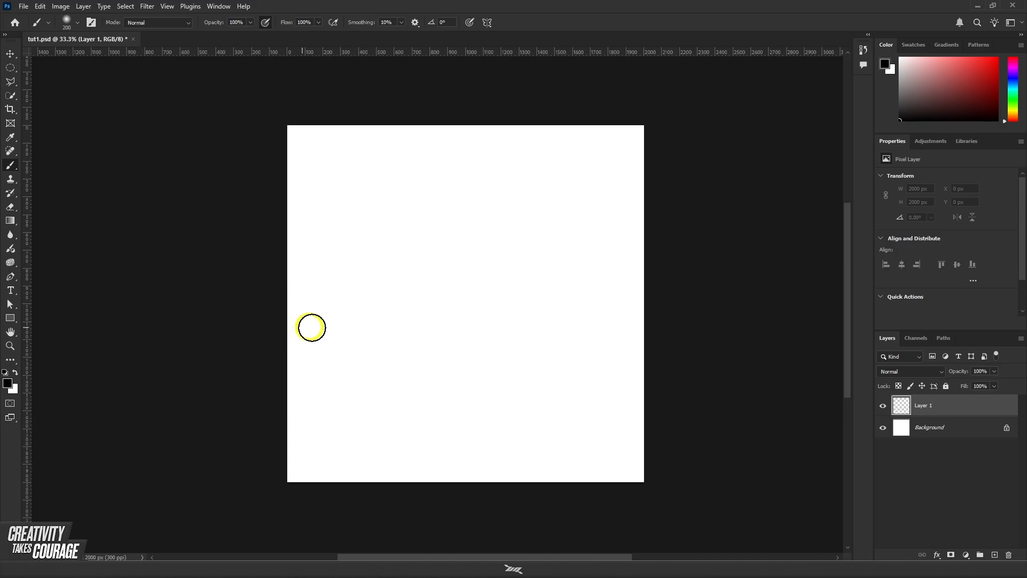
Step: Switch to the standard Eraser tool and view its Background Eraser and Magic Eraser variants
scroll(393, 329, "down", 1)
scroll(392, 331, "up", 2)
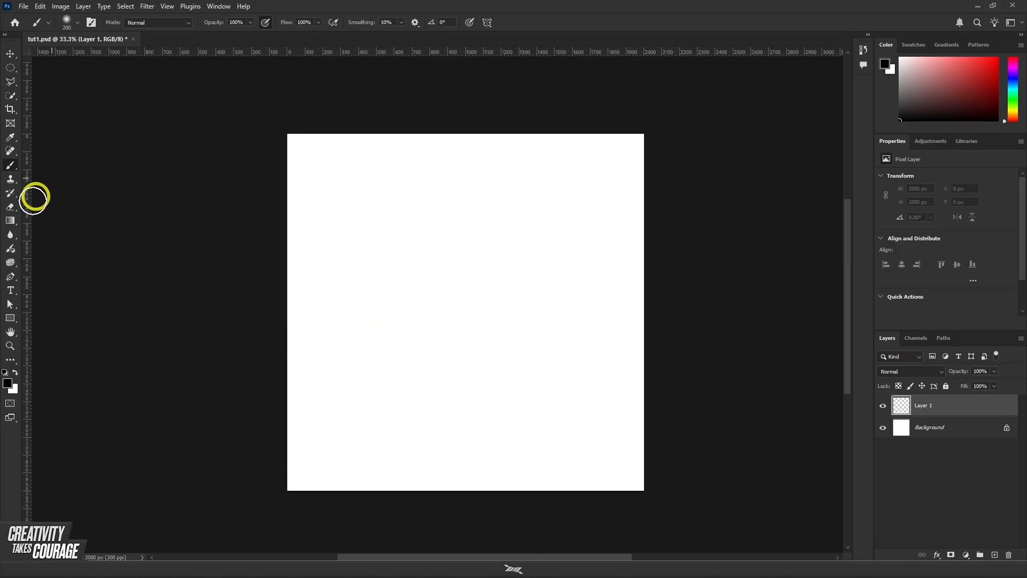
key("e")
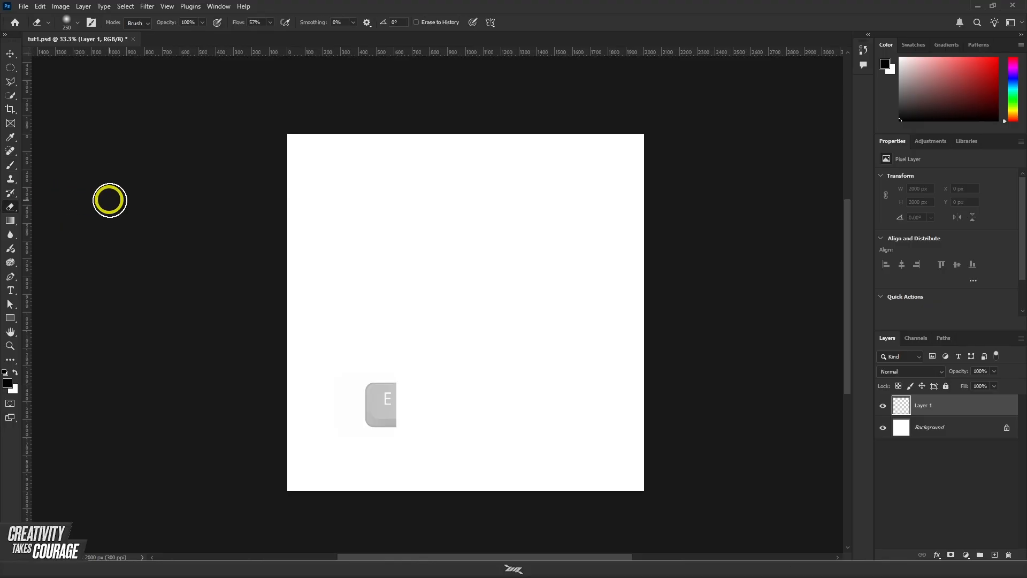
left_click(17, 209)
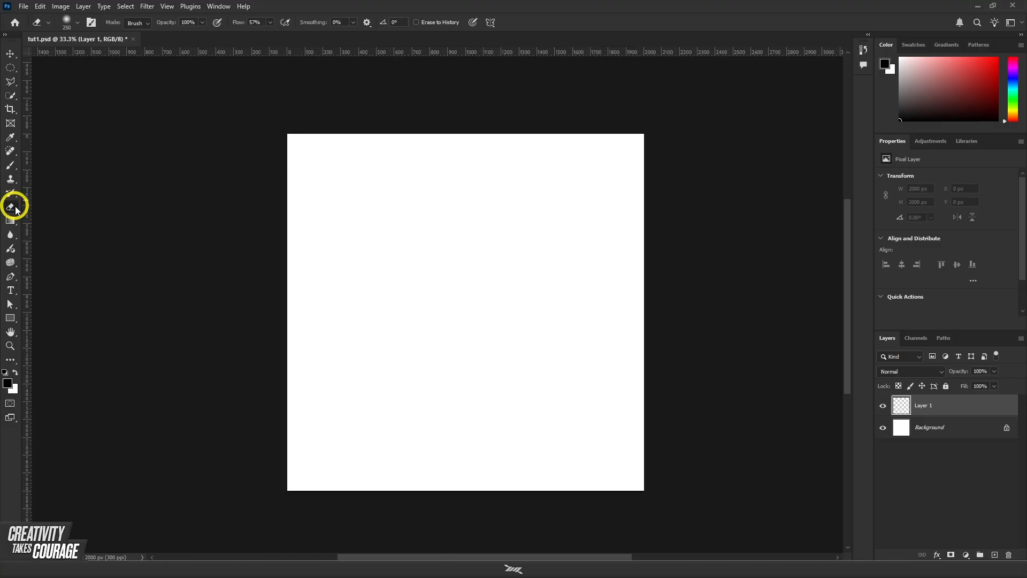
right_click(17, 210)
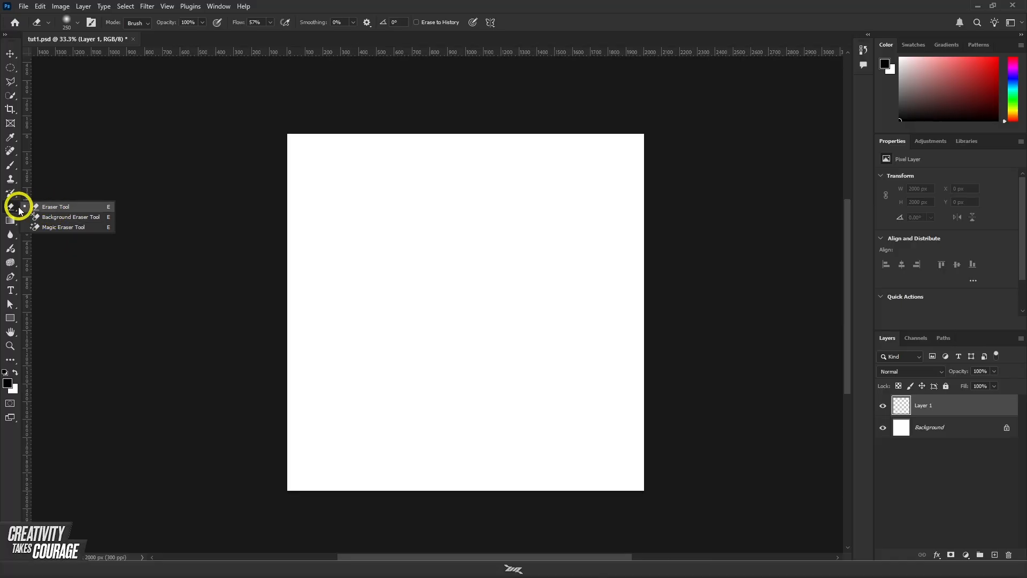
left_click(15, 209)
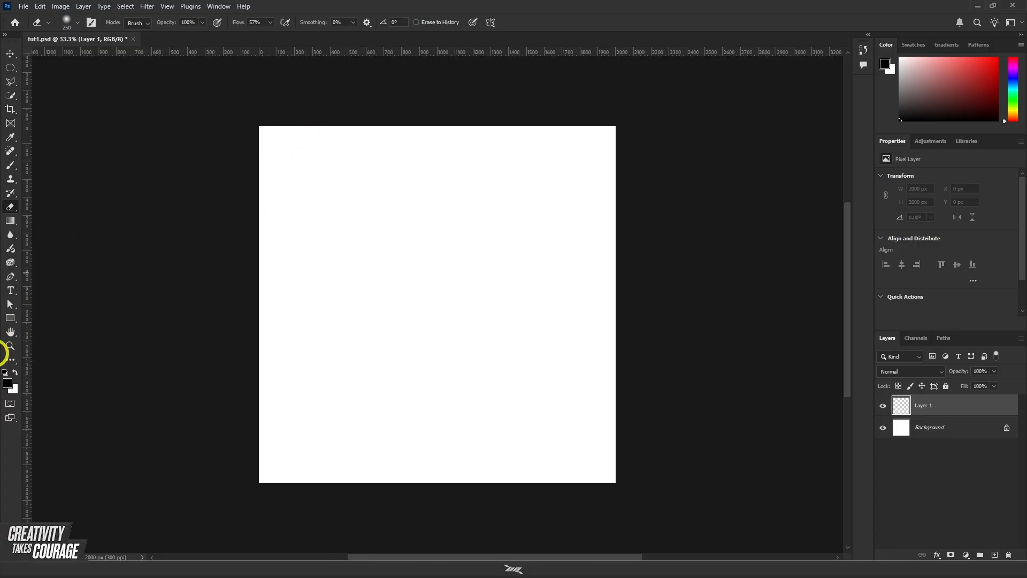
Step: Place the seated portrait centre-for-ageing-better-s0dH4O14E1Q-unsplash from the Downloads folder onto the canvas
scroll(341, 300, "down", 1)
scroll(341, 301, "up", 1)
left_click(21, 6)
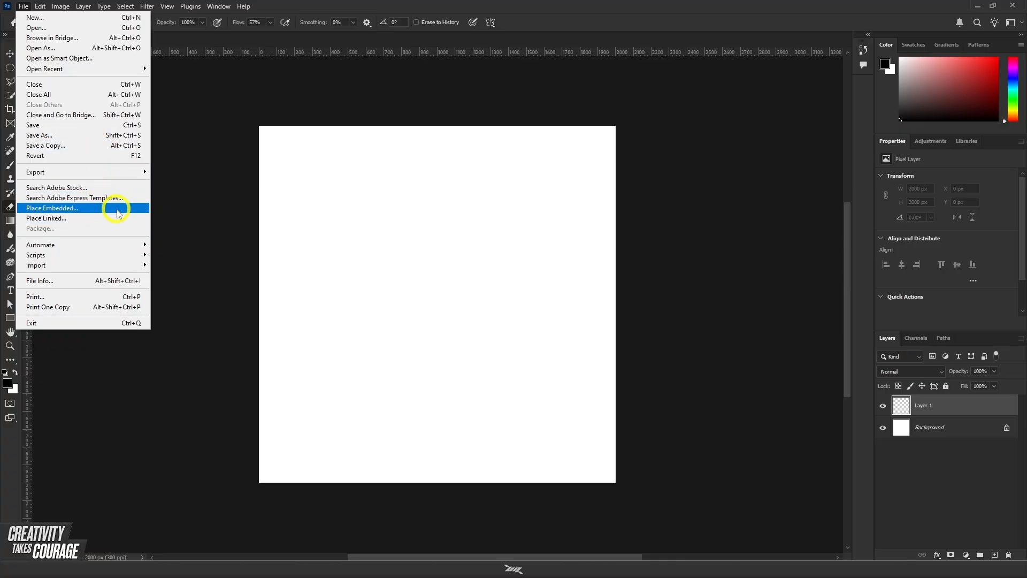
left_click(119, 568)
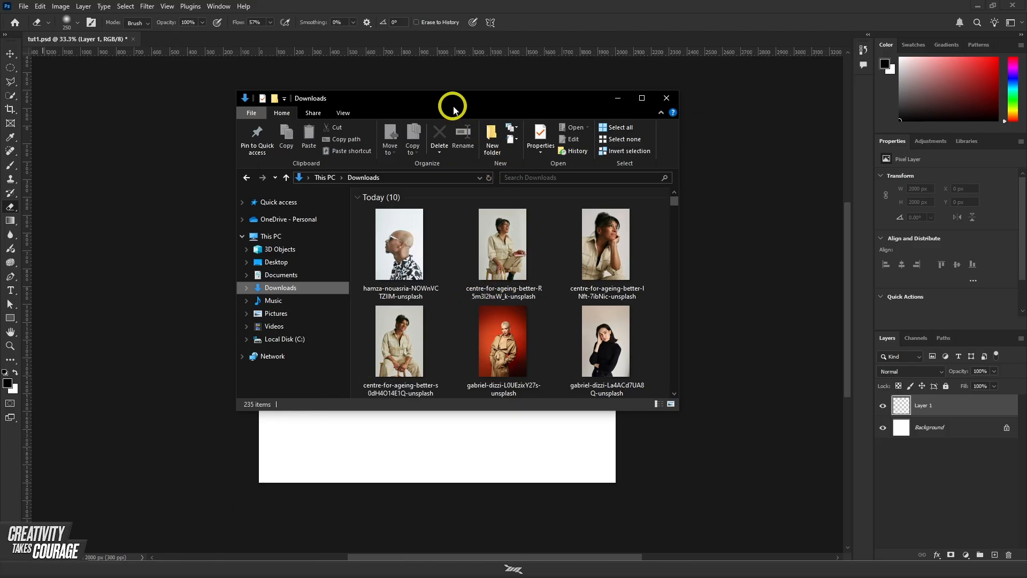
left_click_drag(451, 105, 417, 120)
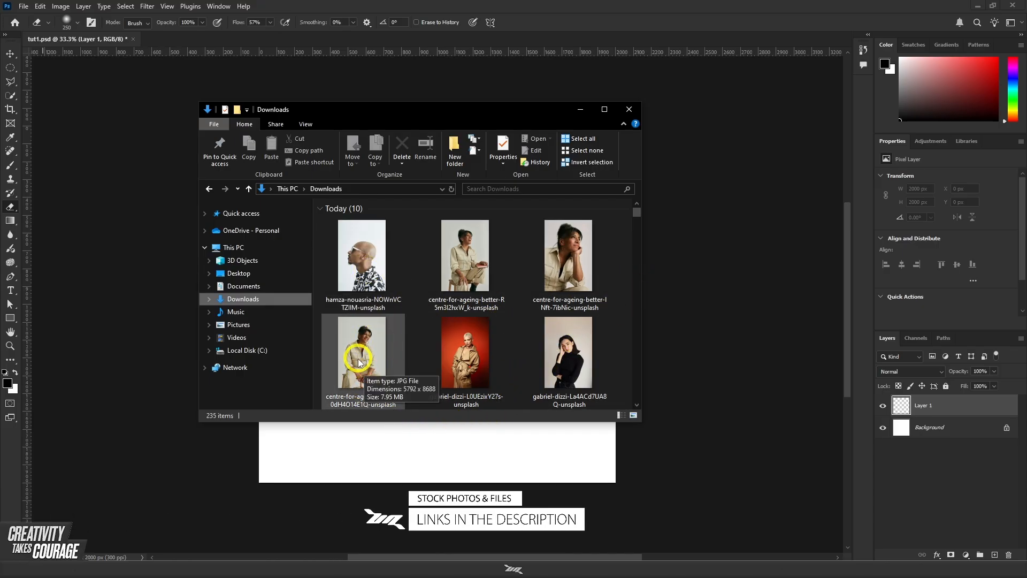
left_click_drag(358, 362, 405, 464)
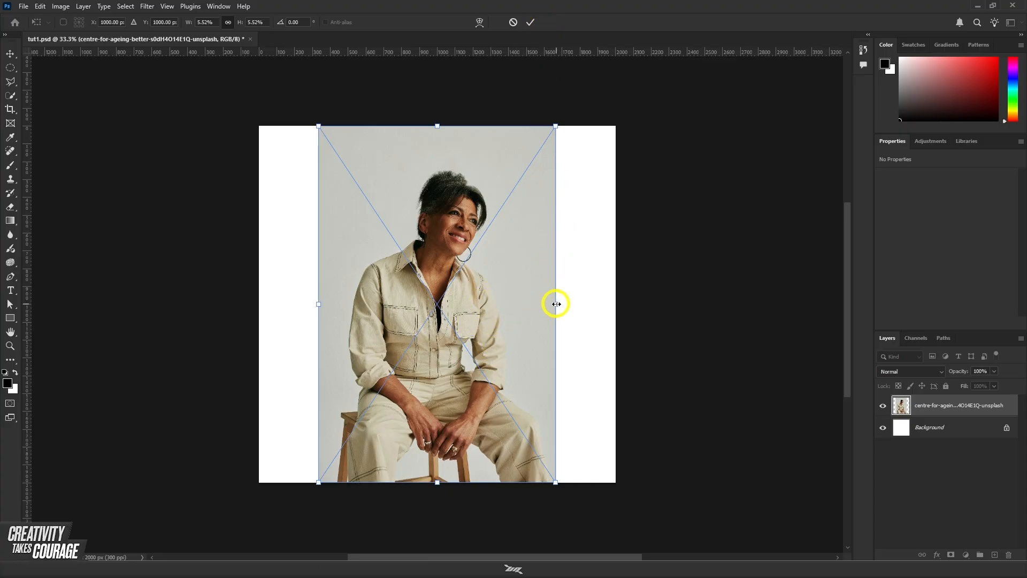
Step: Scale the placed photo proportionally to about 4.37%, try resizing it further with the proportions unlocked, and undo that resize
left_click_drag(556, 304, 506, 320)
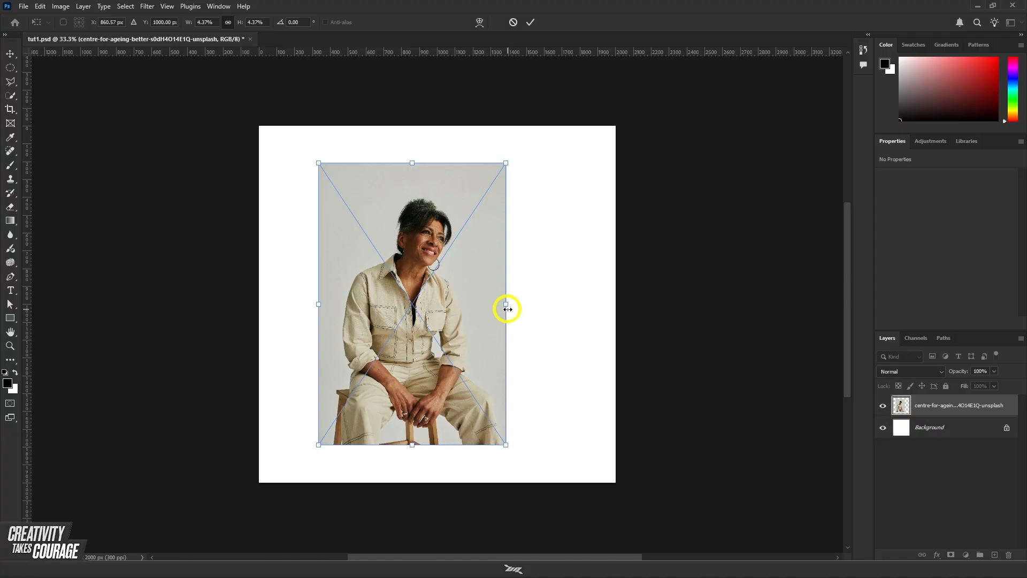
left_click_drag(510, 310, 469, 331)
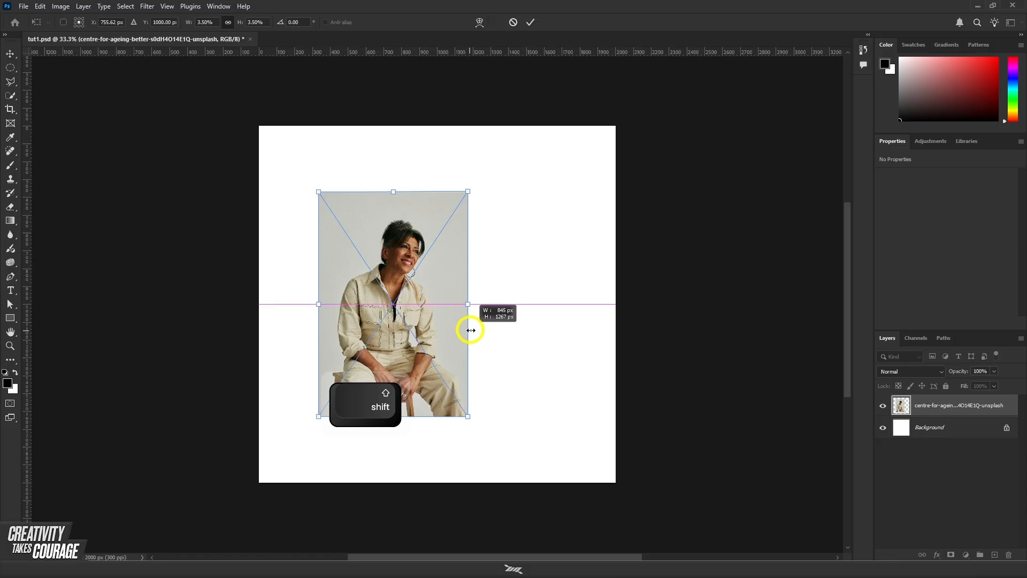
left_click_drag(498, 331, 581, 349)
key("ctrl+z")
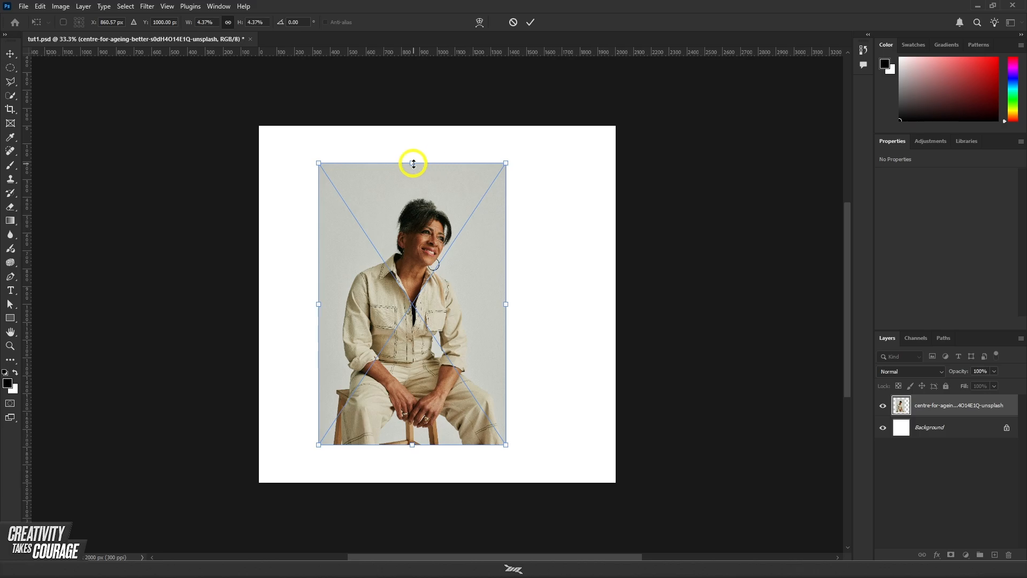
Step: Enlarge the photo to about 5.95%, commit the transform, and move it to about X 254 px, Y -126 px
left_click_drag(417, 149, 419, 126)
left_click_drag(412, 444, 407, 481)
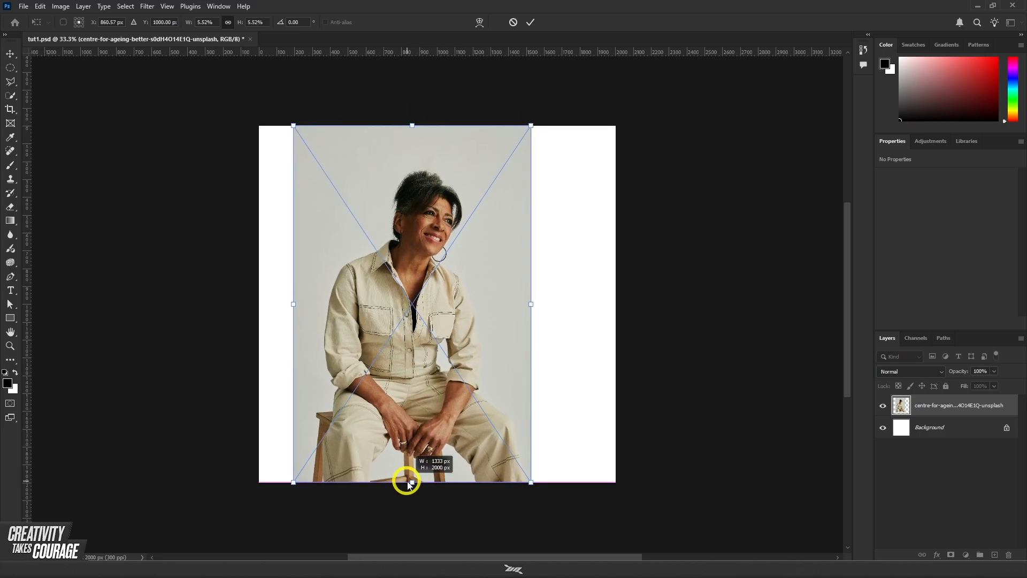
mouse_move(533, 311)
left_mouse_down()
mouse_move(562, 313)
mouse_move(550, 310)
left_mouse_up()
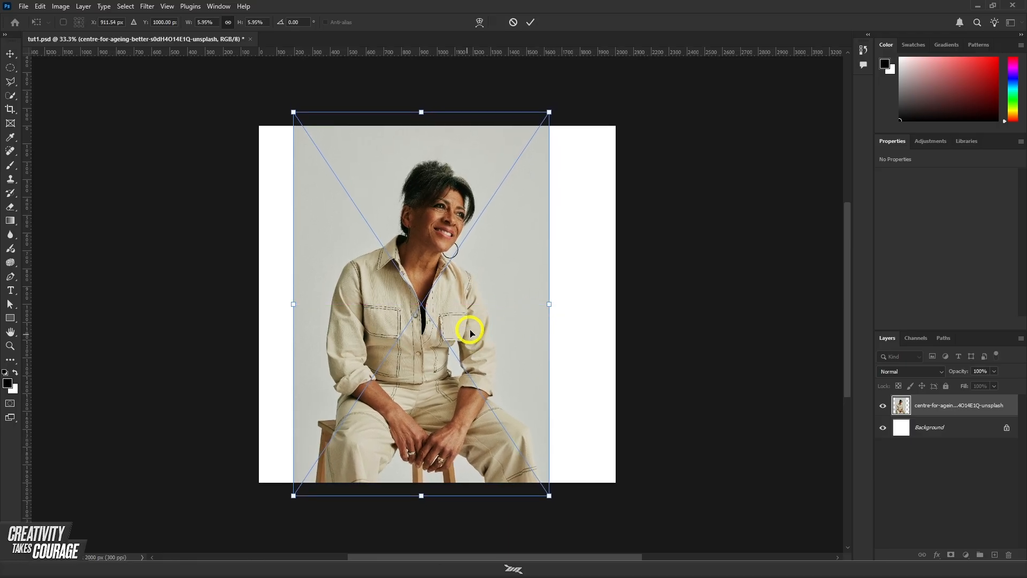
left_click_drag(470, 327, 473, 332)
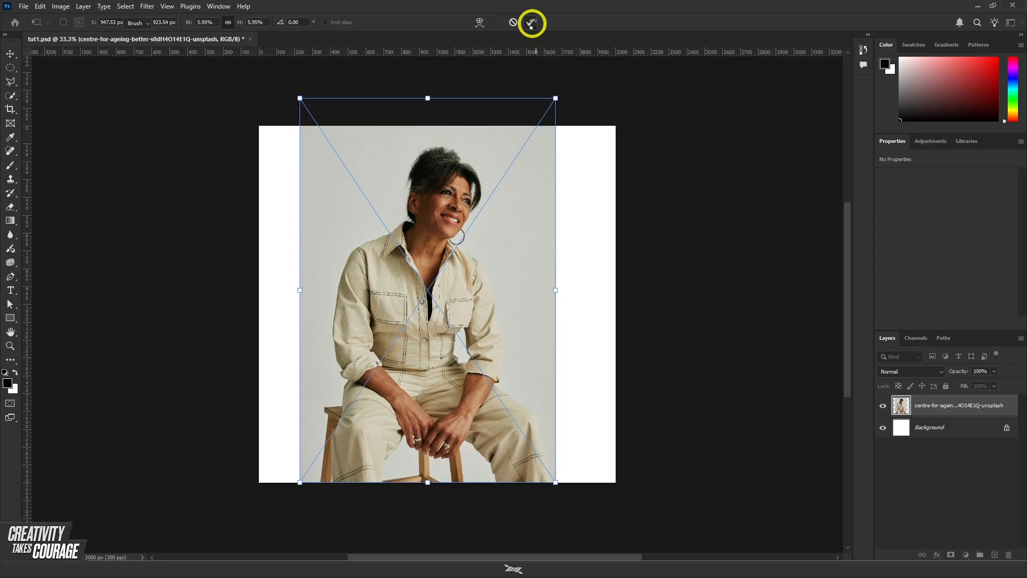
left_click(531, 22)
key("e")
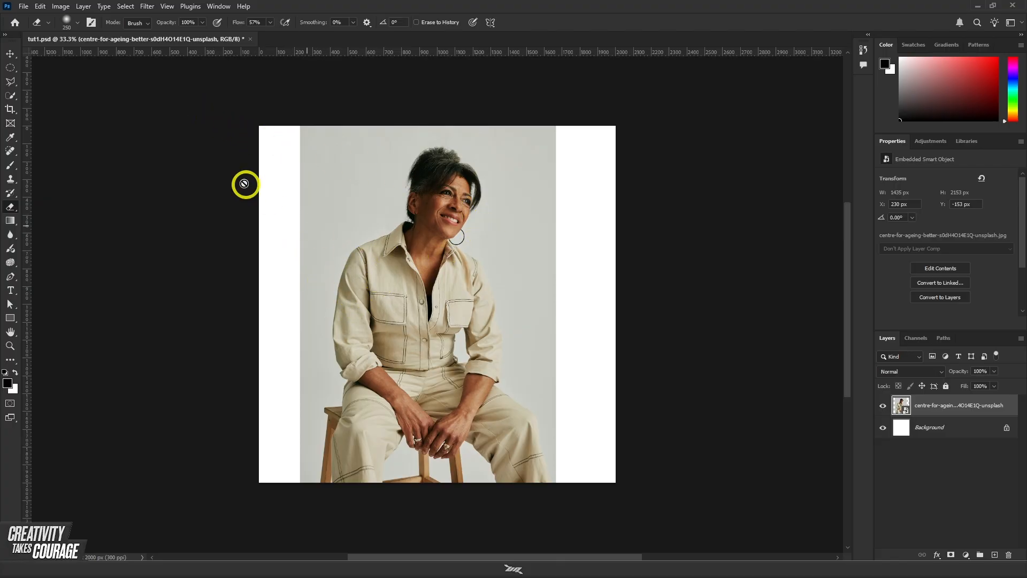
left_click(11, 54)
left_click_drag(412, 251, 440, 268)
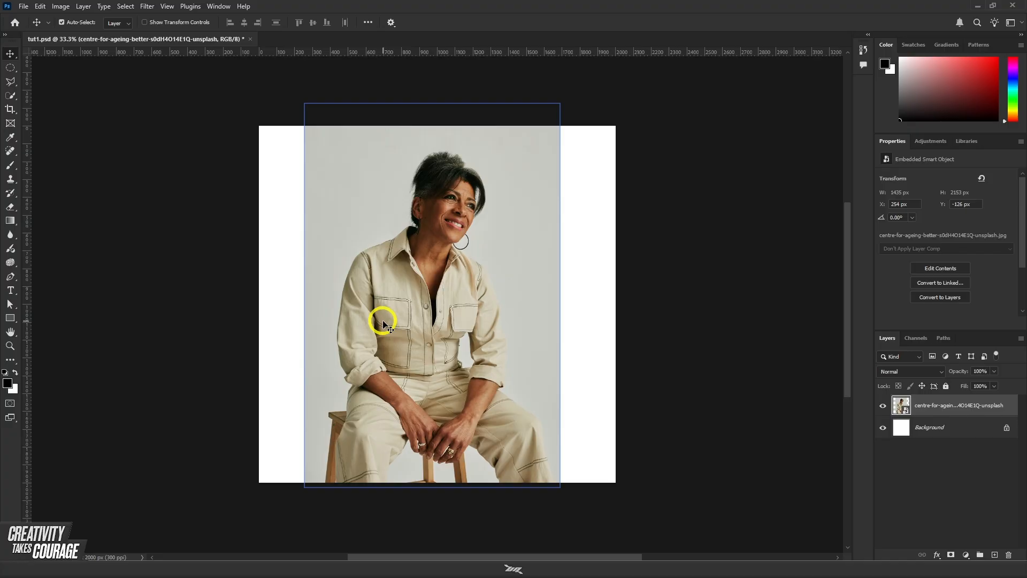
Step: Crop the canvas to a 4 : 5 (8 : 10) ratio, extending the frame above and below the canvas, and return to the Move tool
left_click(8, 110)
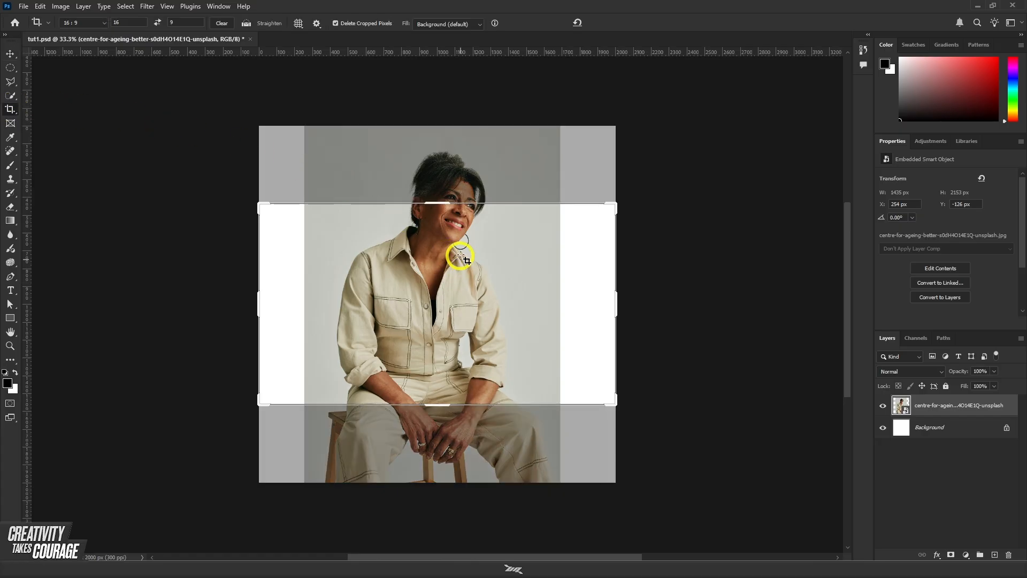
left_click(94, 23)
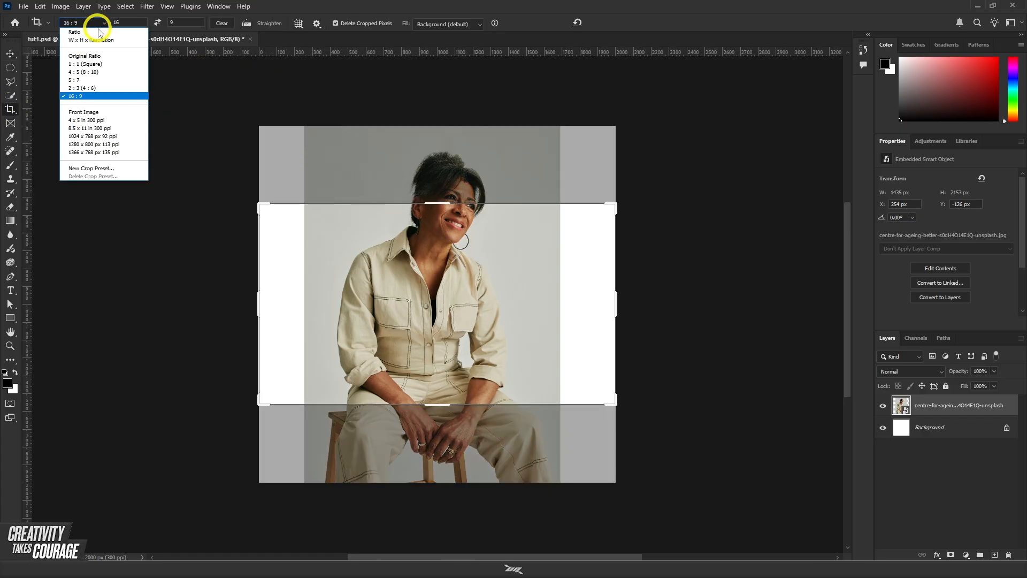
left_click(105, 75)
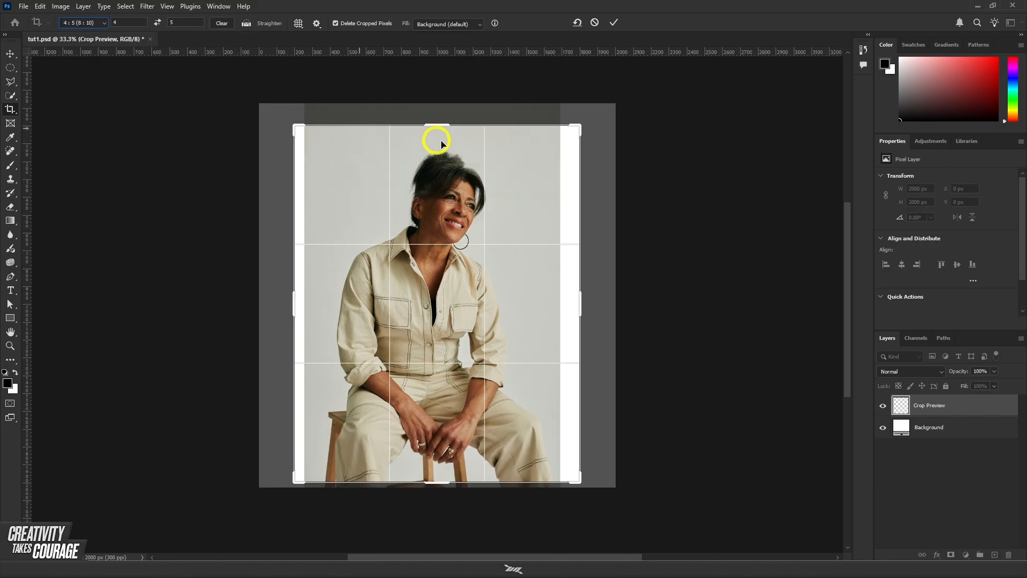
left_click_drag(433, 124, 434, 114)
left_click_drag(442, 488, 445, 496)
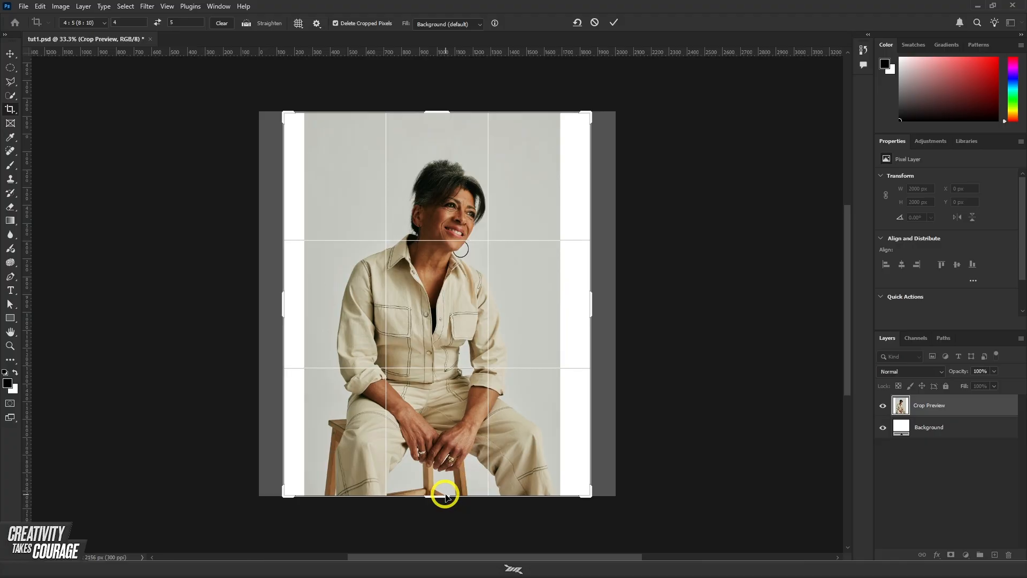
key("Return")
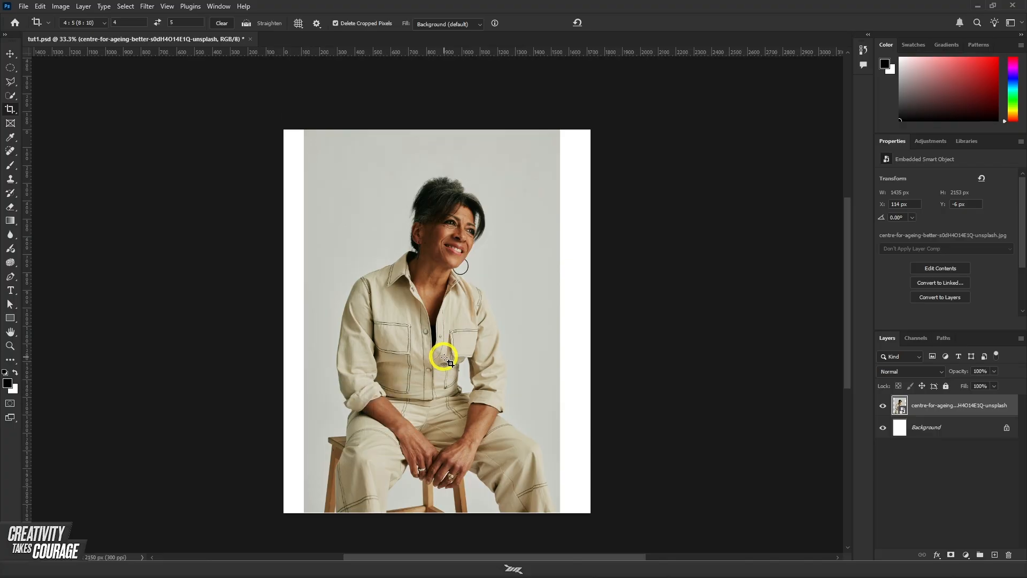
key("v")
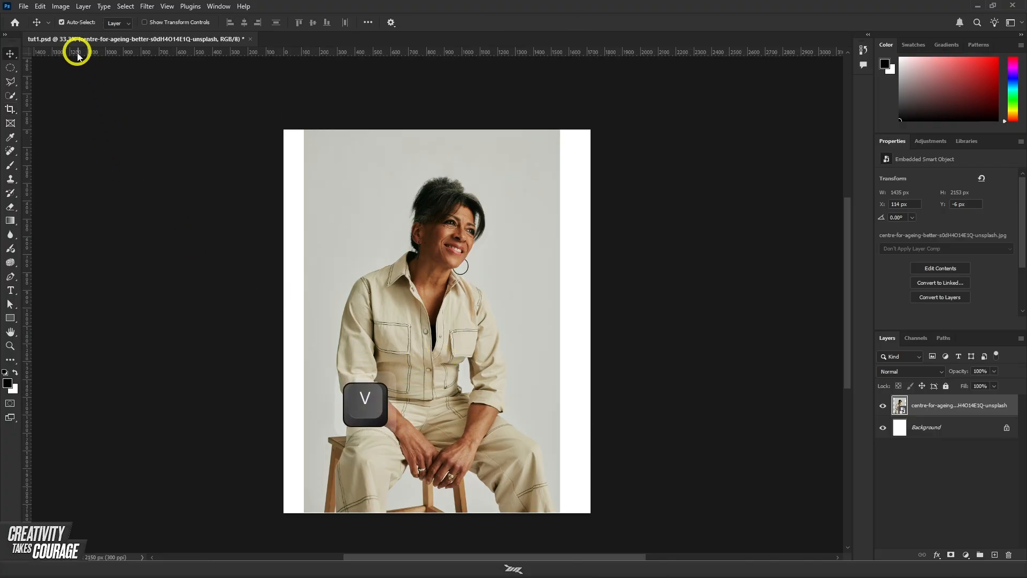
scroll(471, 347, "down", 1)
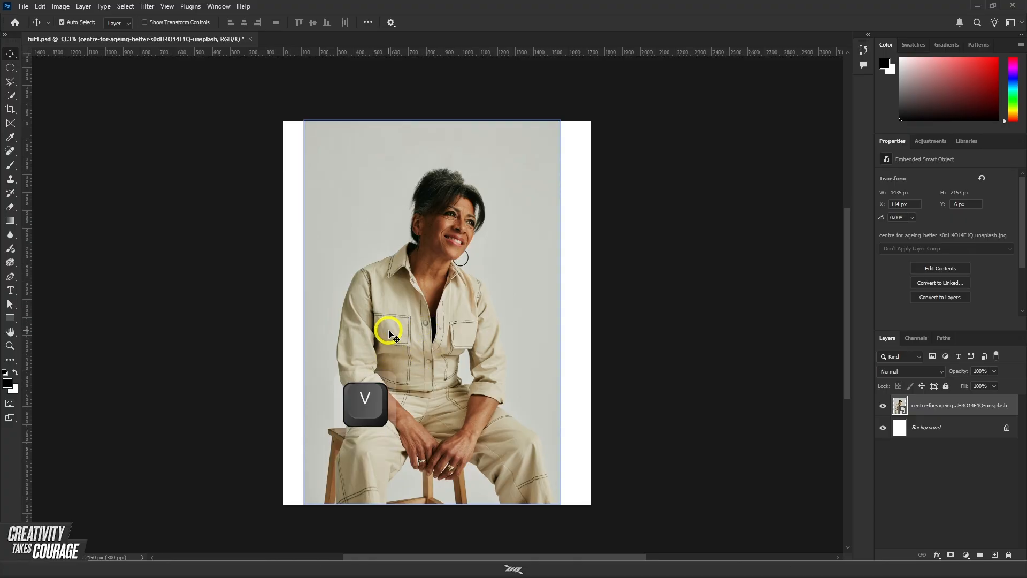
scroll(389, 335, "up", 1)
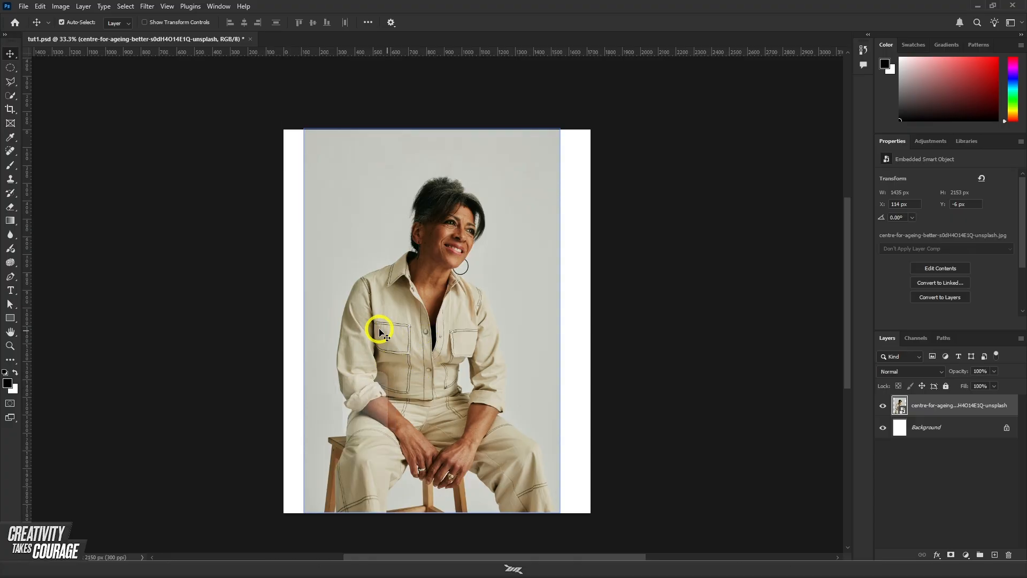
Step: Paint a soft black patch about 782 x 945 px beside the woman's head on a new layer, and add another empty layer above
left_click(994, 554)
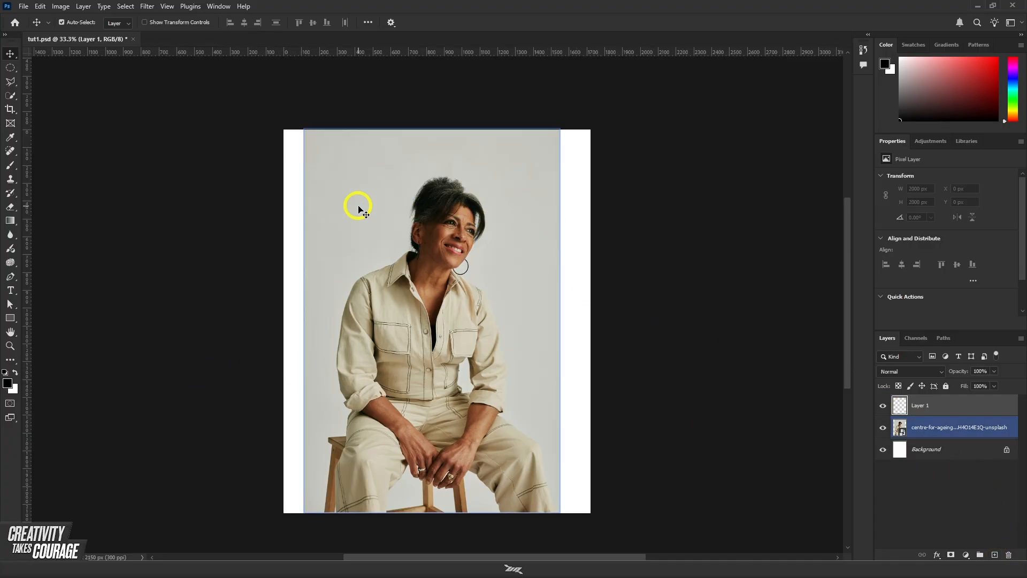
key("b")
mouse_move(344, 207)
left_mouse_down()
mouse_move(359, 173)
mouse_move(346, 238)
mouse_move(402, 155)
mouse_move(363, 239)
mouse_move(354, 207)
mouse_move(319, 276)
mouse_move(351, 179)
mouse_move(310, 243)
mouse_move(339, 186)
mouse_move(335, 223)
mouse_move(391, 178)
mouse_move(401, 140)
mouse_move(375, 205)
mouse_move(370, 172)
mouse_move(340, 223)
left_mouse_up()
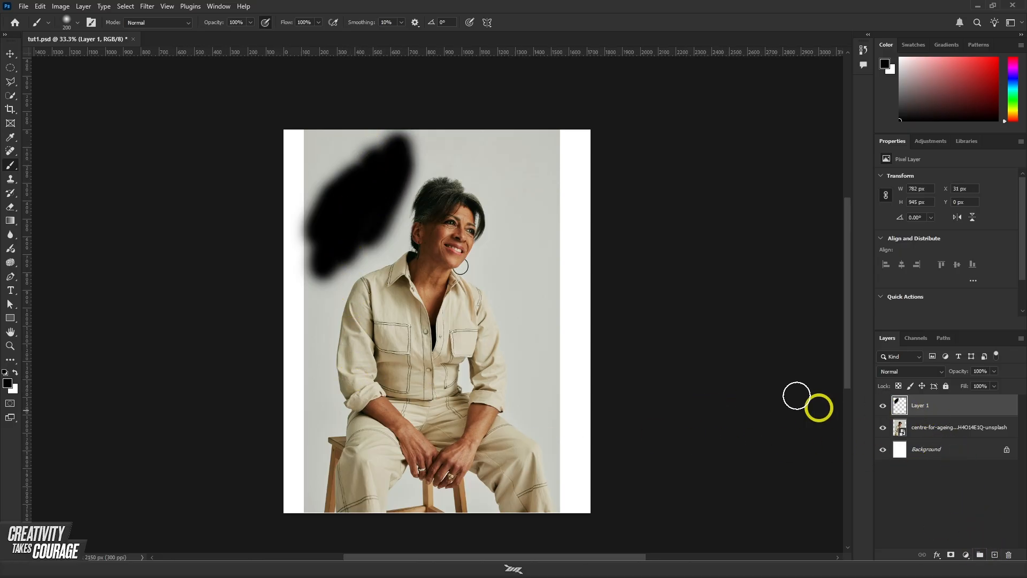
left_click(994, 554)
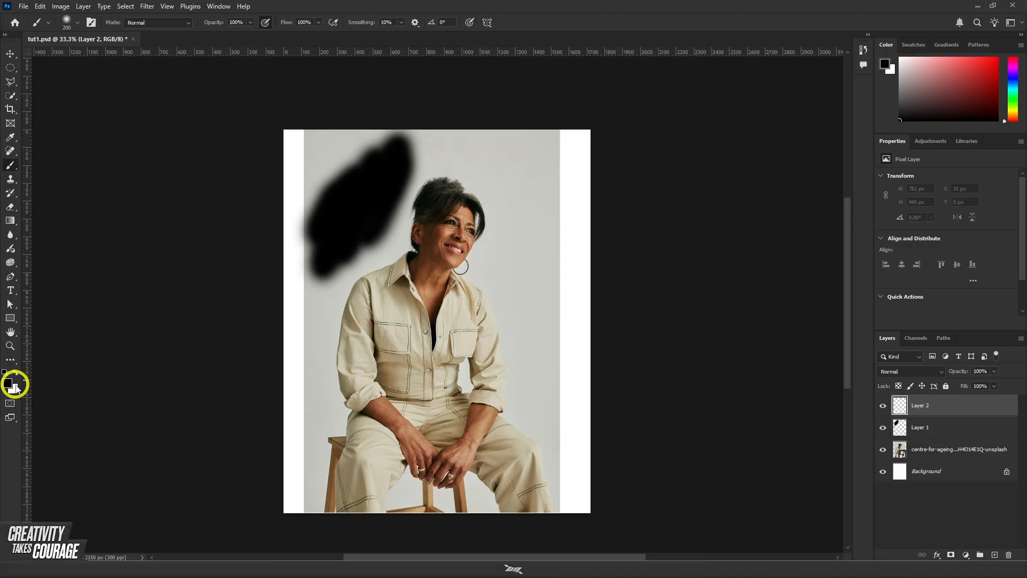
Step: Try painting a soft white spot over the black patch with swapped colors, restore black as foreground, and undo the stroke
key("x")
mouse_move(371, 226)
left_mouse_down()
mouse_move(333, 256)
mouse_move(369, 197)
mouse_move(348, 264)
mouse_move(375, 216)
left_mouse_up()
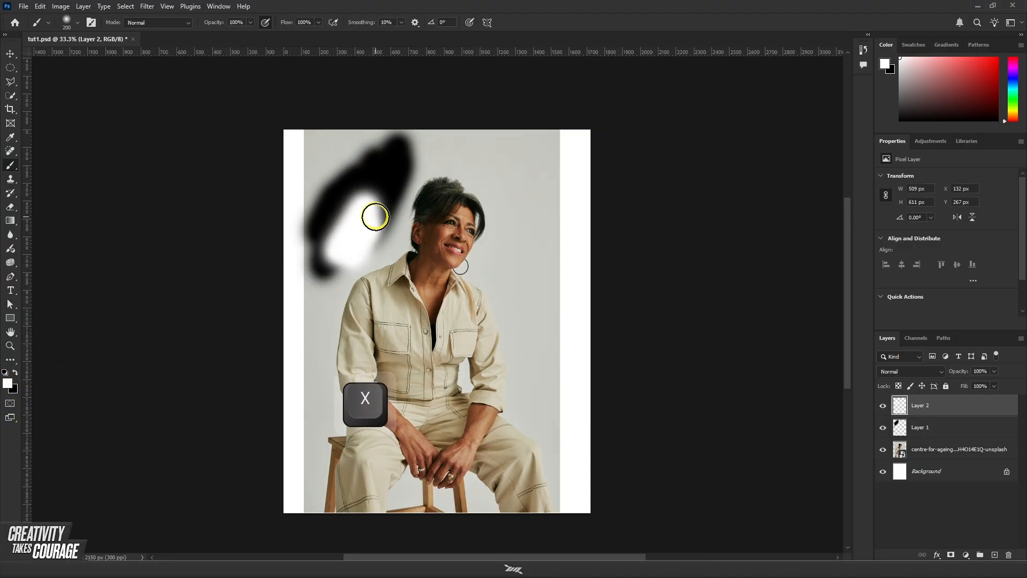
key("ctrl")
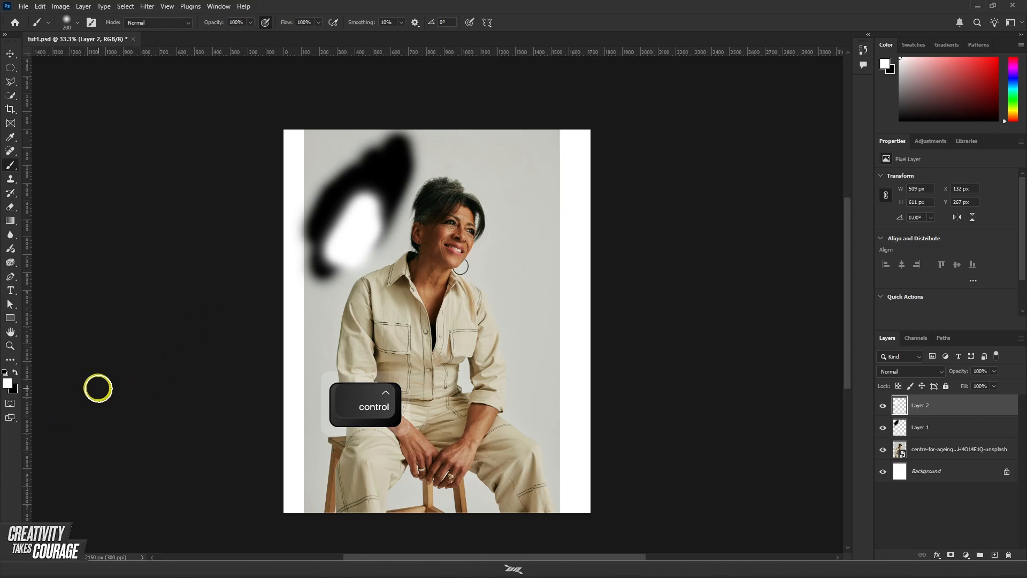
key("x")
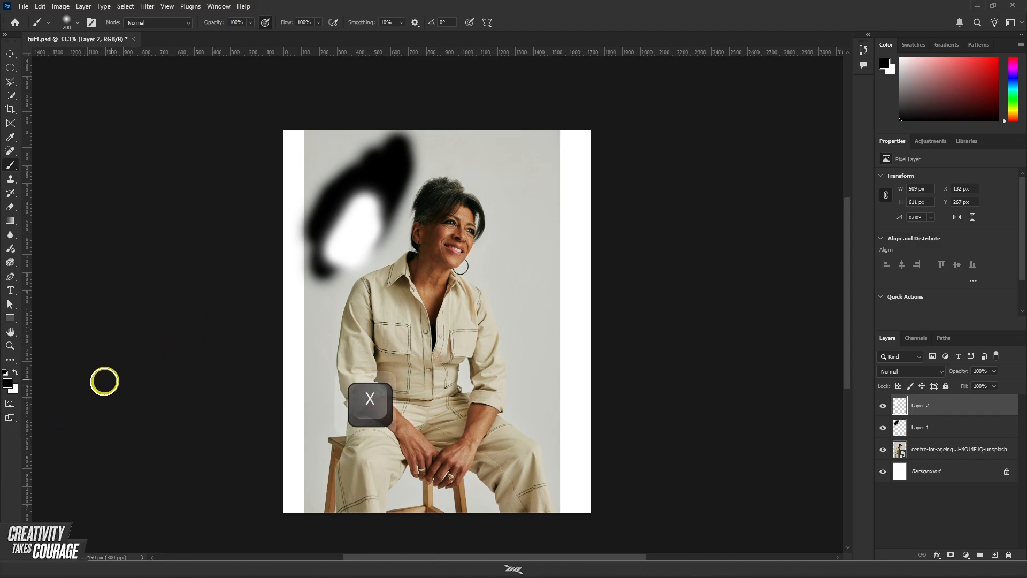
key("ctrl")
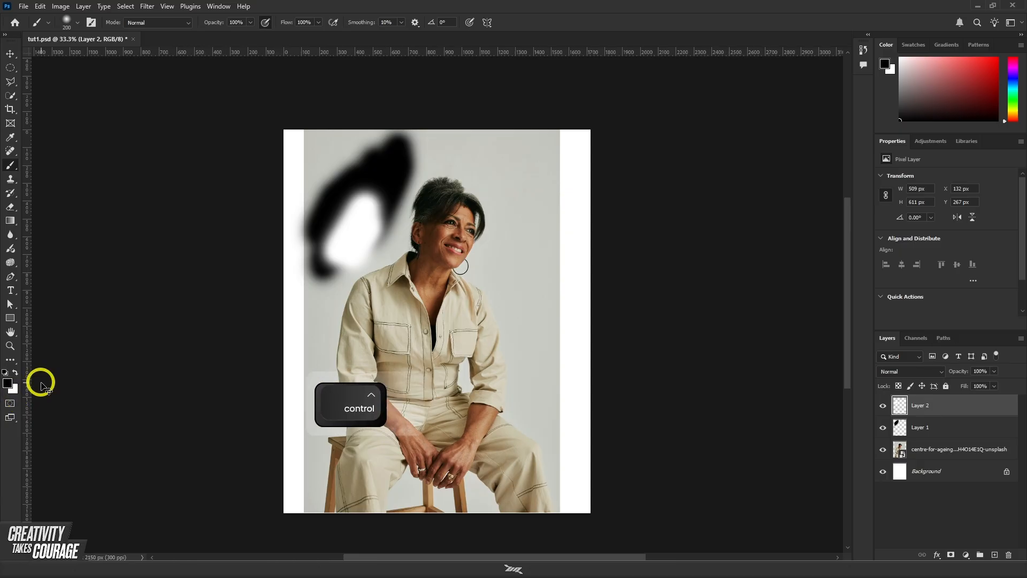
key("ctrl+z")
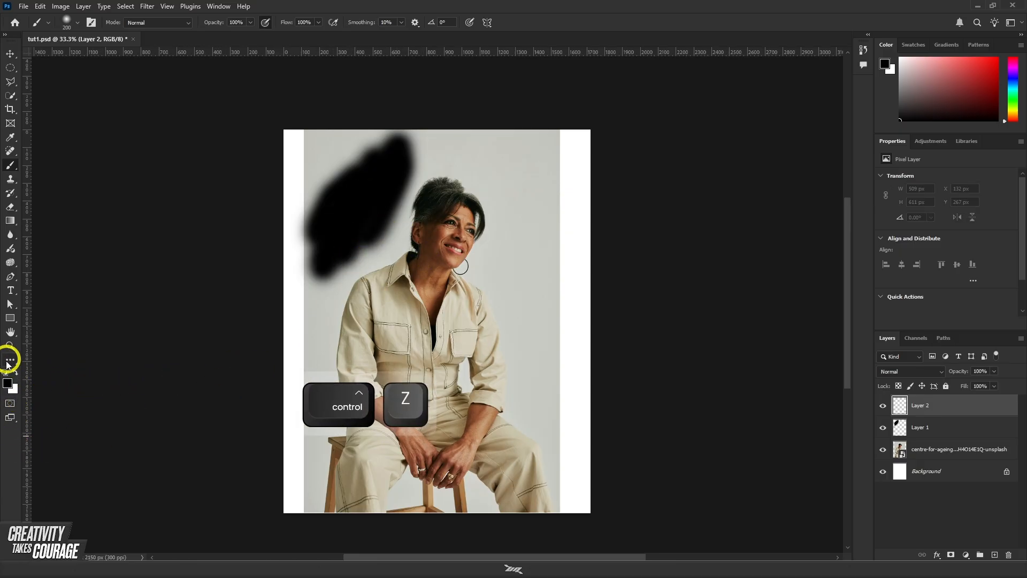
Step: Set the foreground color to the bright green 00ff84
left_click(8, 383)
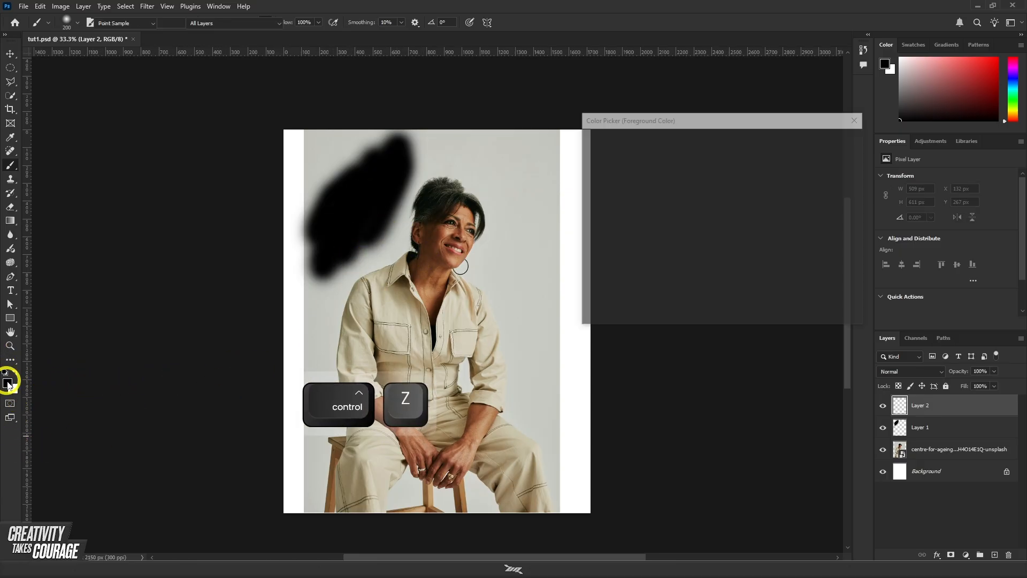
left_click(702, 183)
left_click_drag(702, 183, 729, 141)
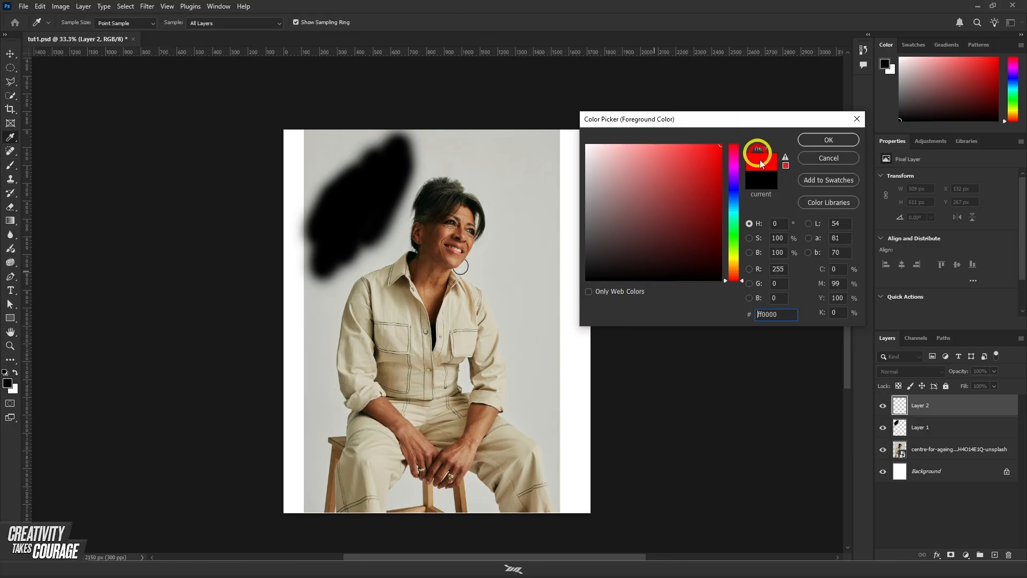
left_click_drag(731, 201, 734, 223)
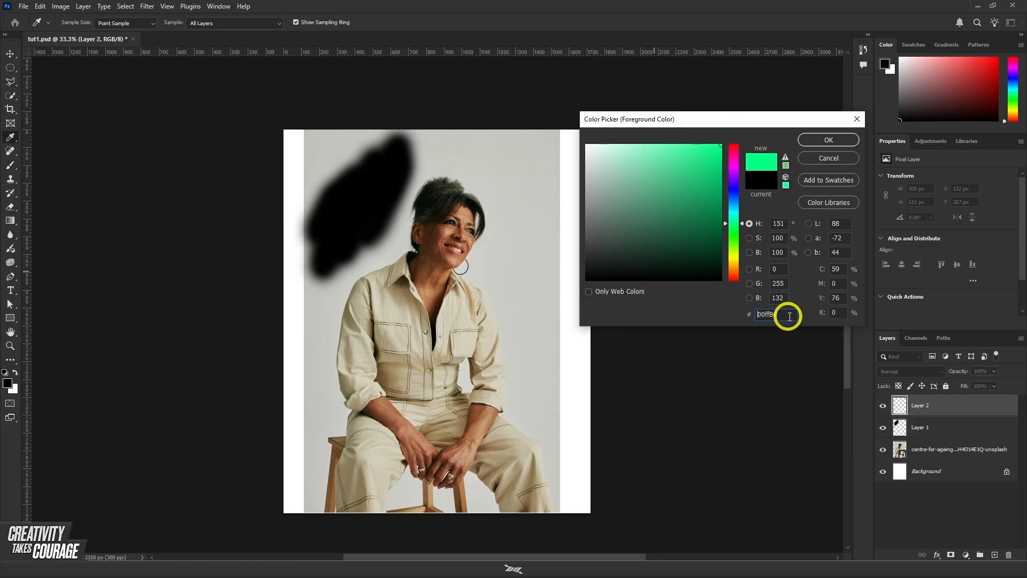
left_click_drag(786, 314, 741, 323)
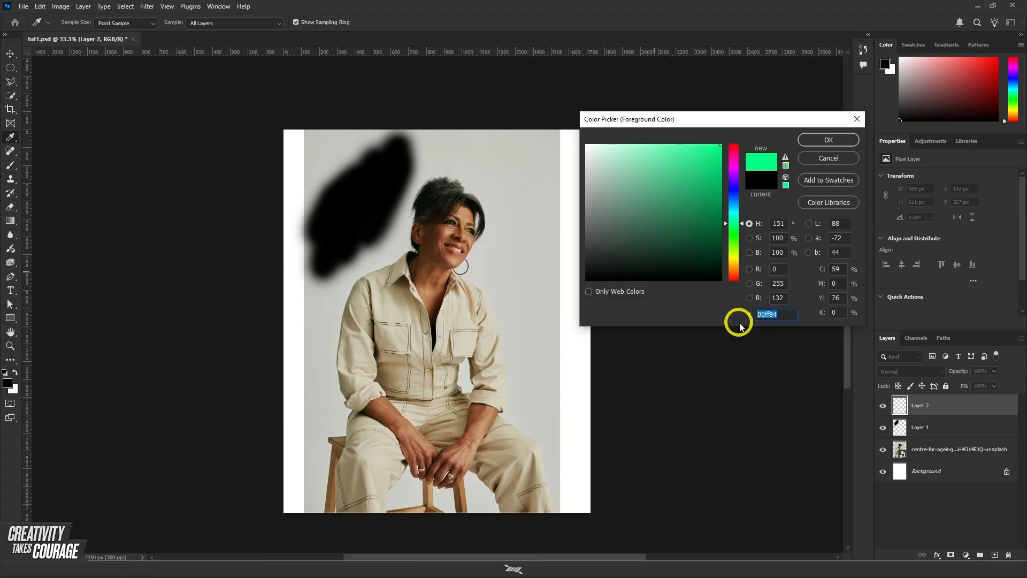
left_click(762, 126)
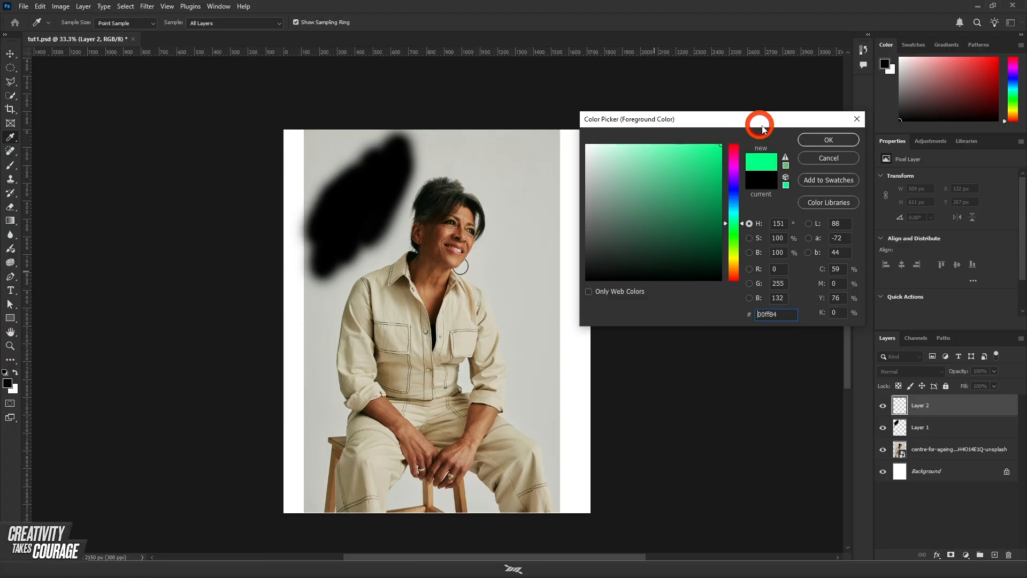
left_click(821, 140)
Step: Brush a soft green patch about 775 x 953 px on Layer 2, overlapping the black patch and the woman's shoulder, and select the portrait layer
key("b")
mouse_move(415, 216)
left_mouse_down()
mouse_move(368, 269)
mouse_move(382, 233)
mouse_move(337, 289)
mouse_move(380, 224)
mouse_move(380, 252)
mouse_move(417, 208)
mouse_move(409, 201)
mouse_move(398, 261)
mouse_move(373, 273)
mouse_move(373, 320)
mouse_move(426, 208)
mouse_move(403, 282)
mouse_move(407, 260)
left_mouse_up()
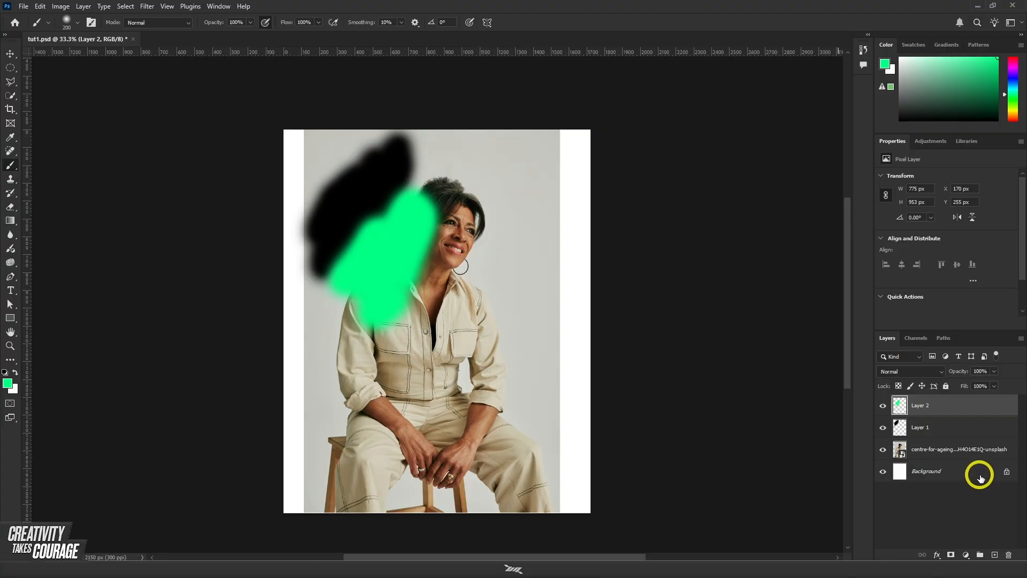
left_click(949, 456)
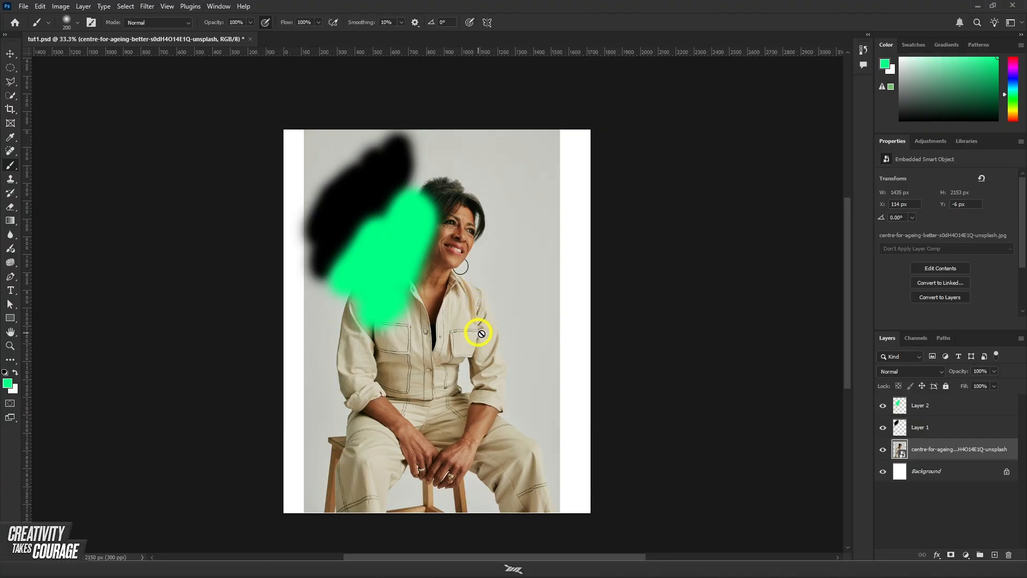
Step: Rasterize the portrait layer and try brushing a soft green vertical stroke down the photo's right edge directly on it
right_click(949, 456)
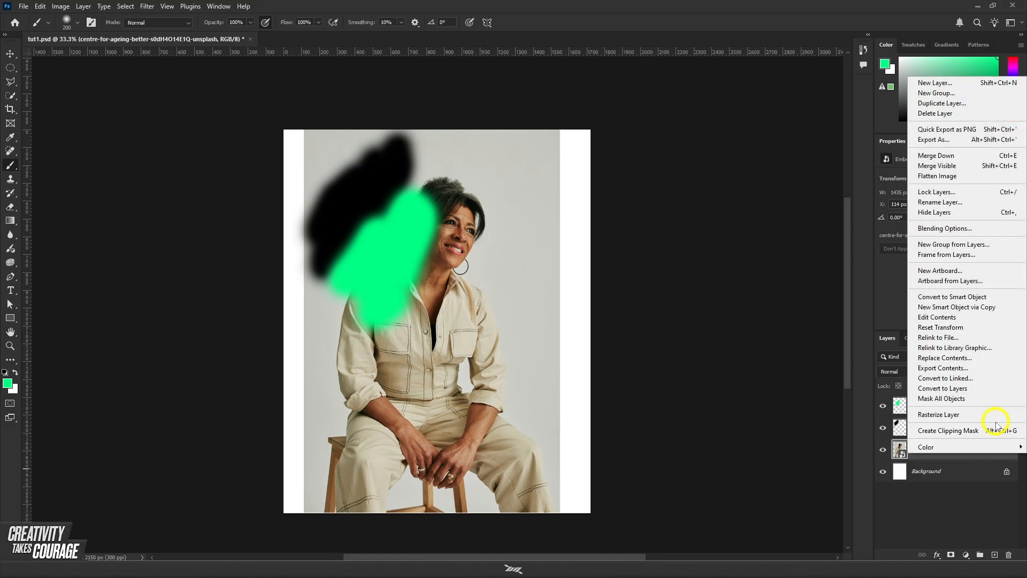
left_click(900, 453)
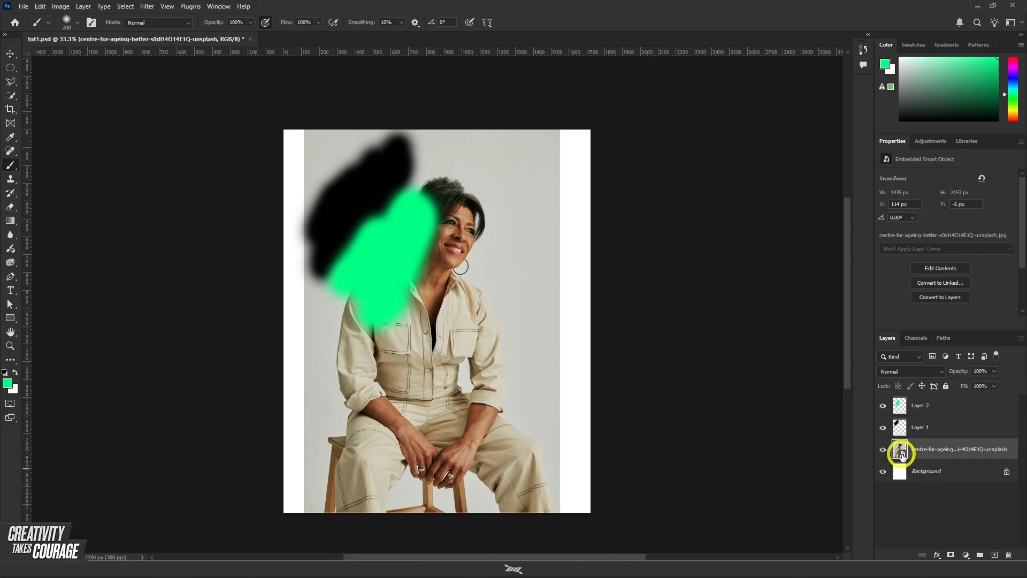
right_click(946, 454)
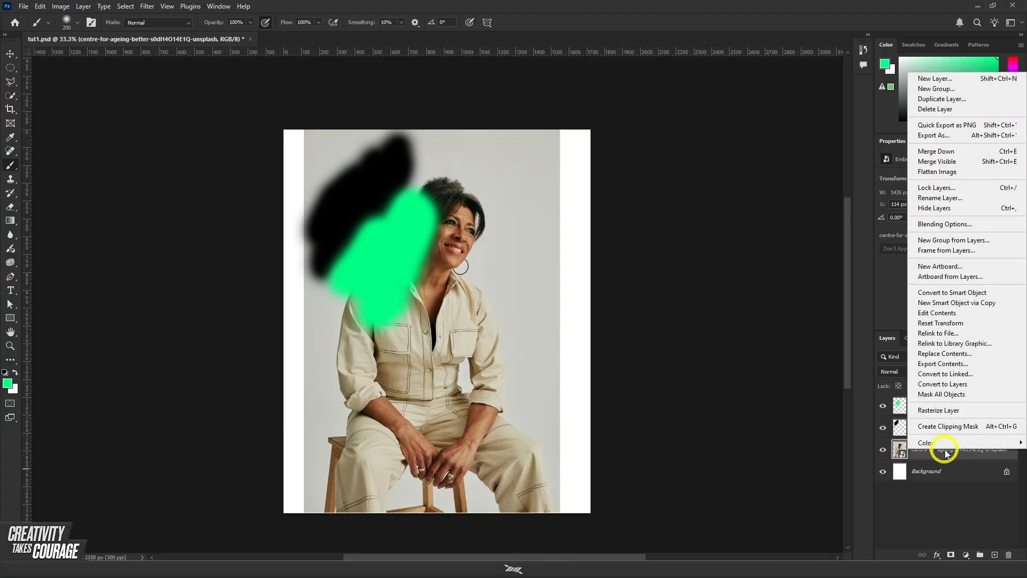
left_click(921, 412)
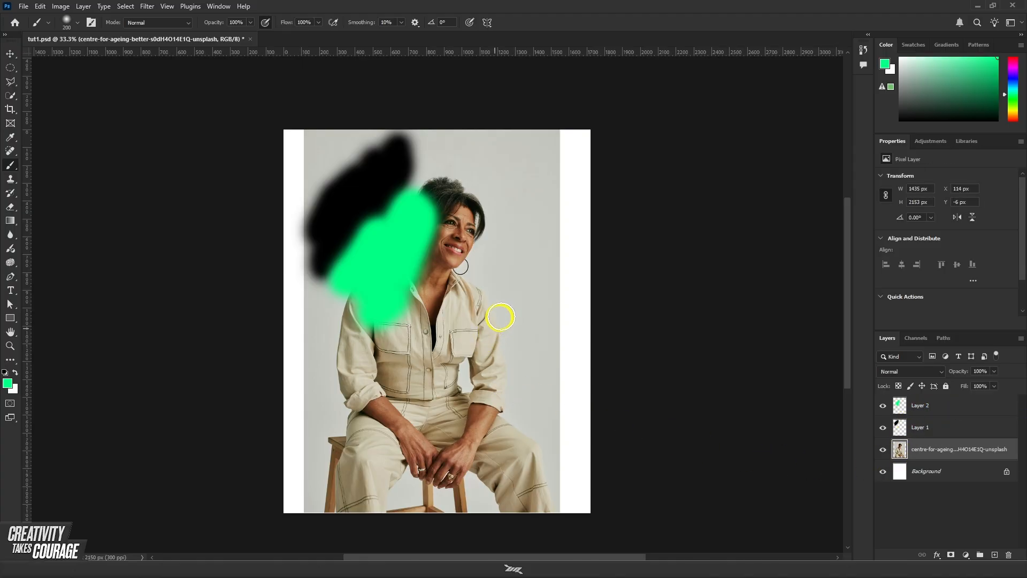
mouse_move(531, 262)
left_mouse_down()
mouse_move(553, 337)
mouse_move(556, 441)
left_mouse_up()
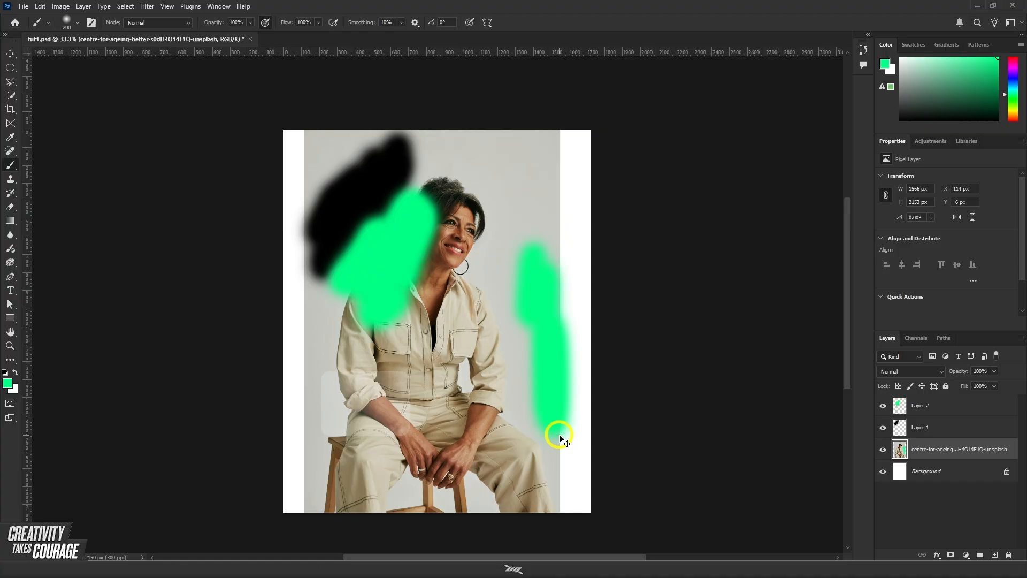
Step: Undo the green stroke, the portrait's rasterization, the second paint layer, and the green and black patches, back to the empty Layer 1
key("ctrl+z")
key("ctrl+z")
key("ctrl+z")
key("ctrl+z")
key("ctrl+z")
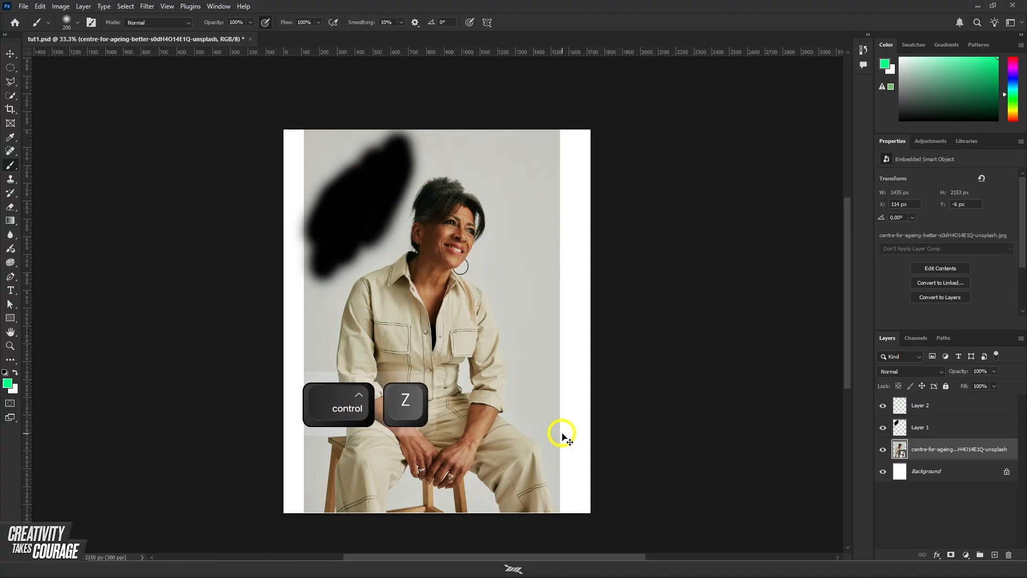
key("ctrl+z")
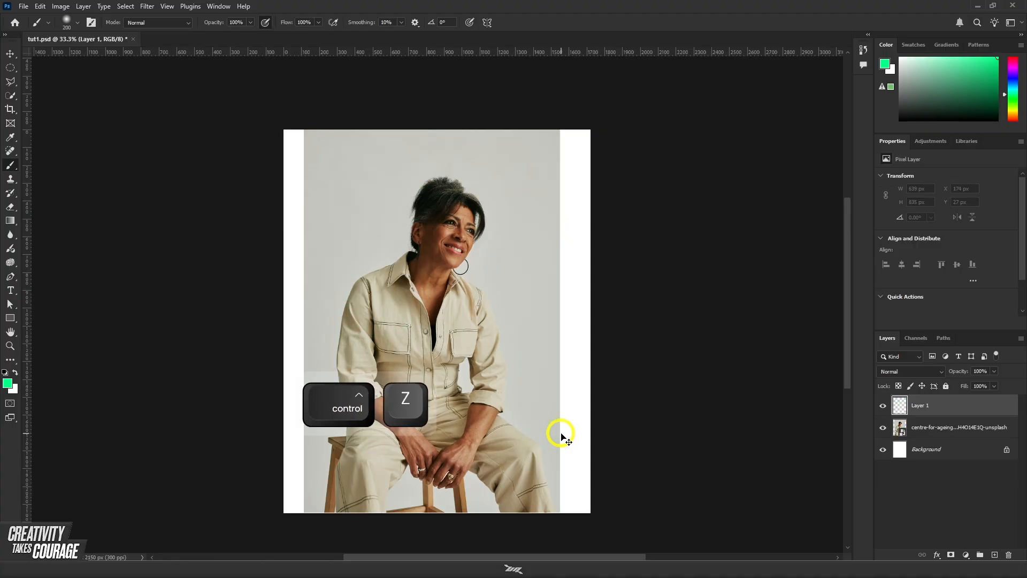
Step: Delete the empty Layer 1 above the portrait layer
left_click(941, 428)
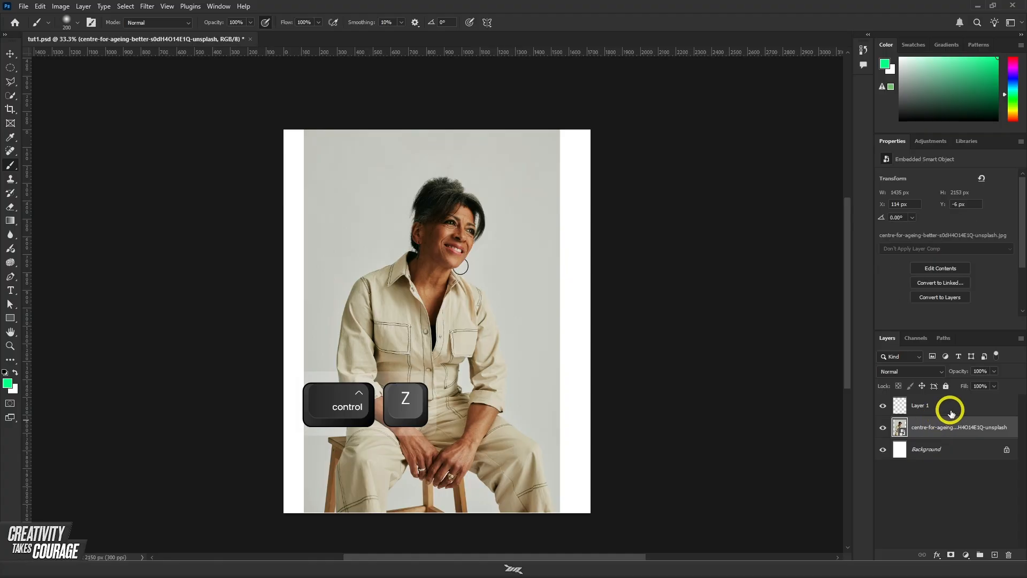
left_click(946, 407)
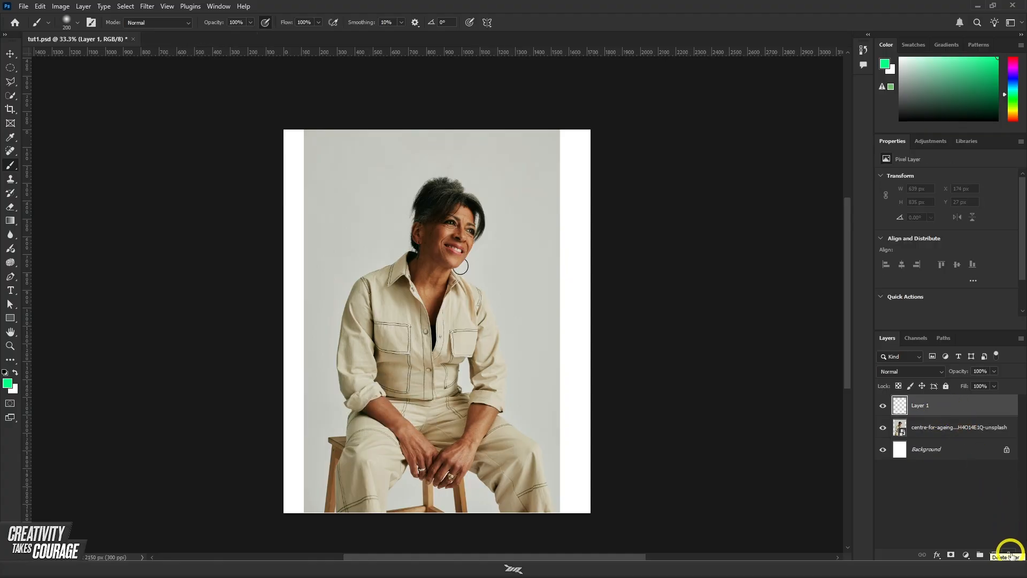
key("Delete")
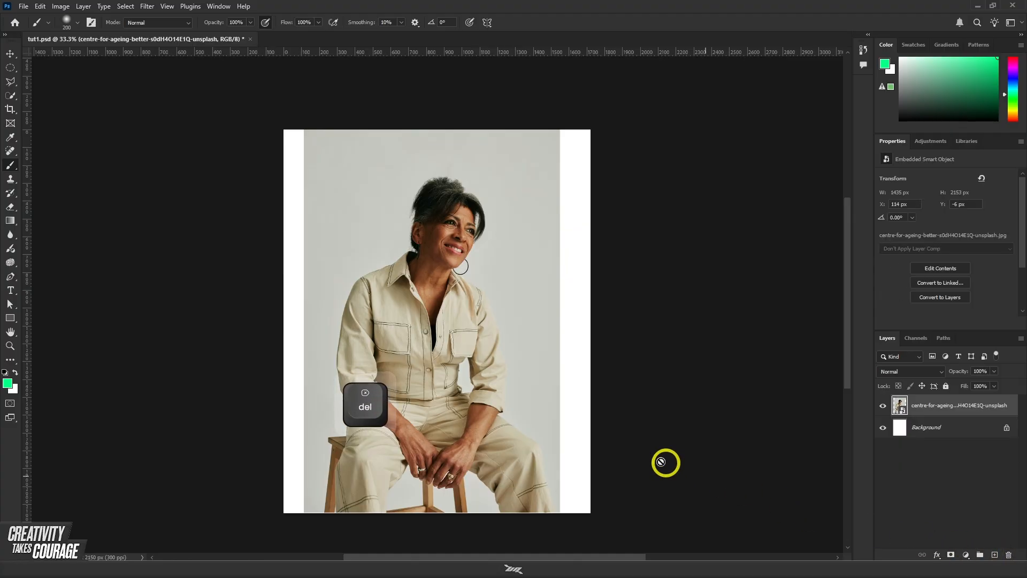
Step: Run Select Subject with the Quick Selection tool on the portrait layer to select the seated woman
key("v")
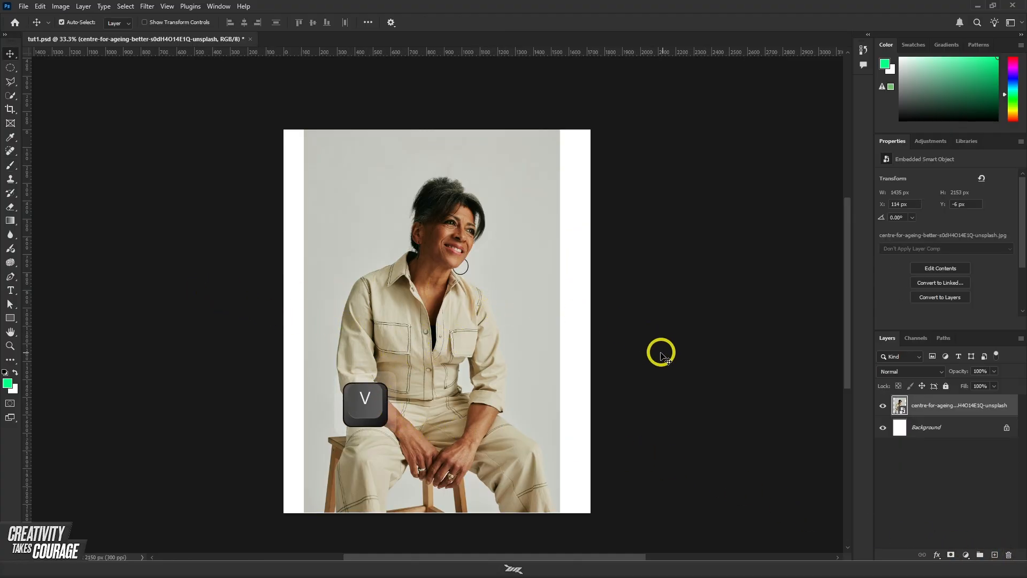
scroll(417, 227, "down", 2)
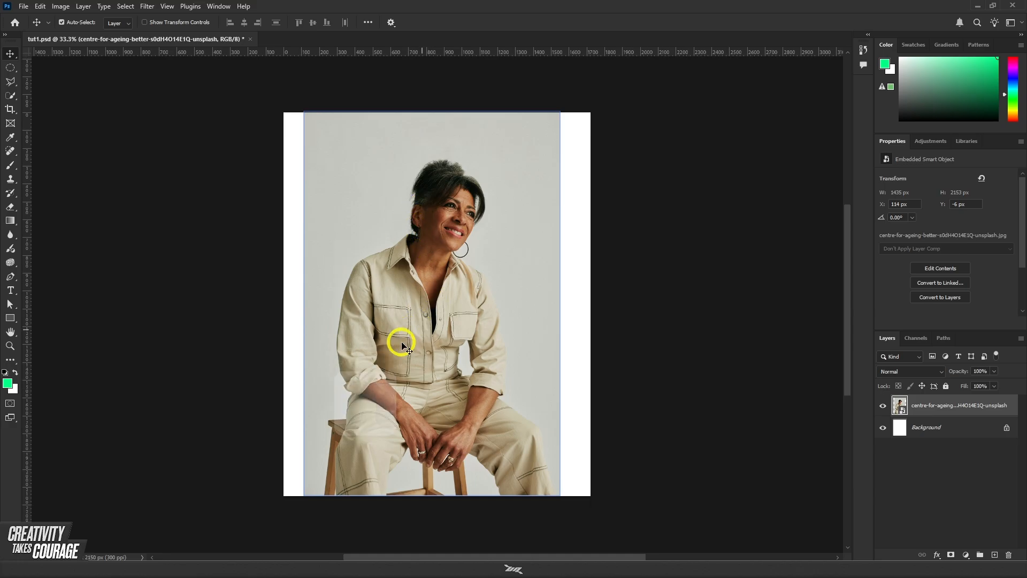
scroll(400, 305, "up", 1)
scroll(415, 332, "up", 3)
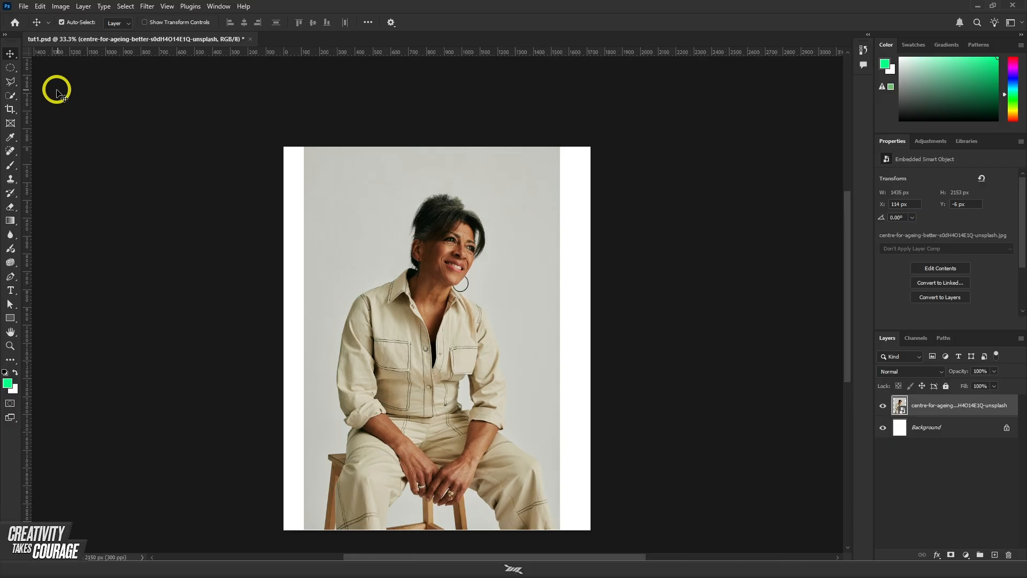
left_click(11, 96)
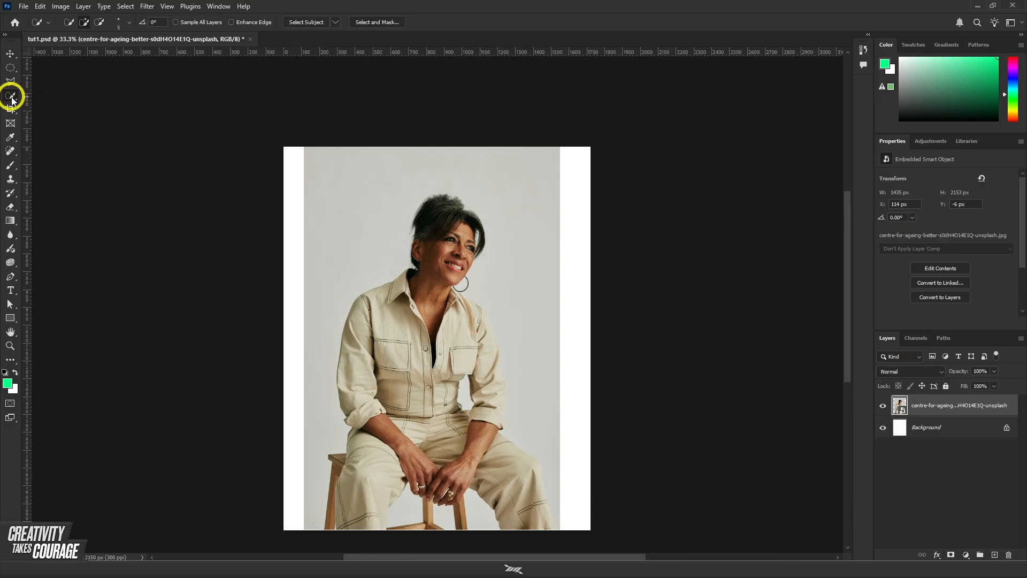
left_click(314, 23)
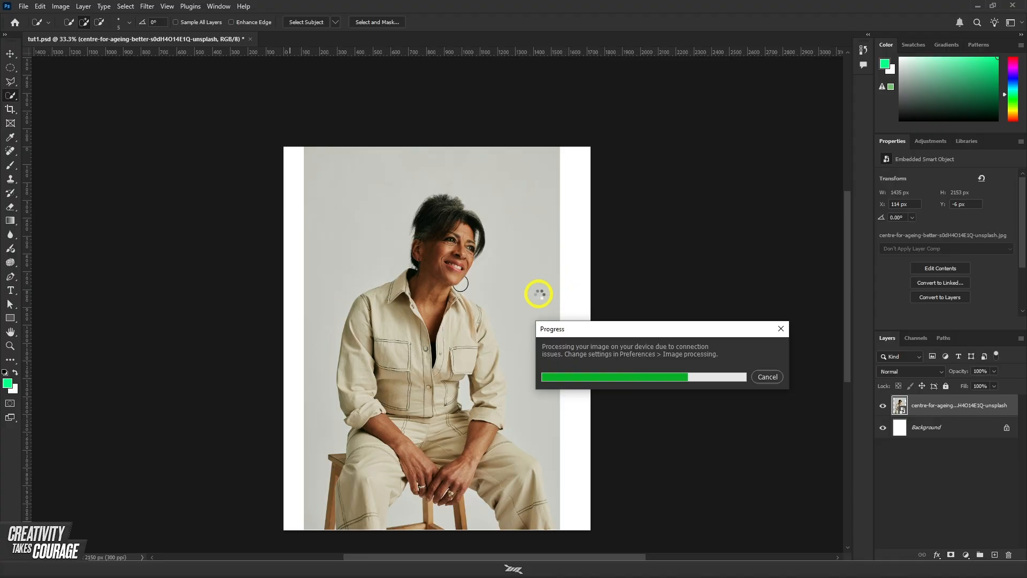